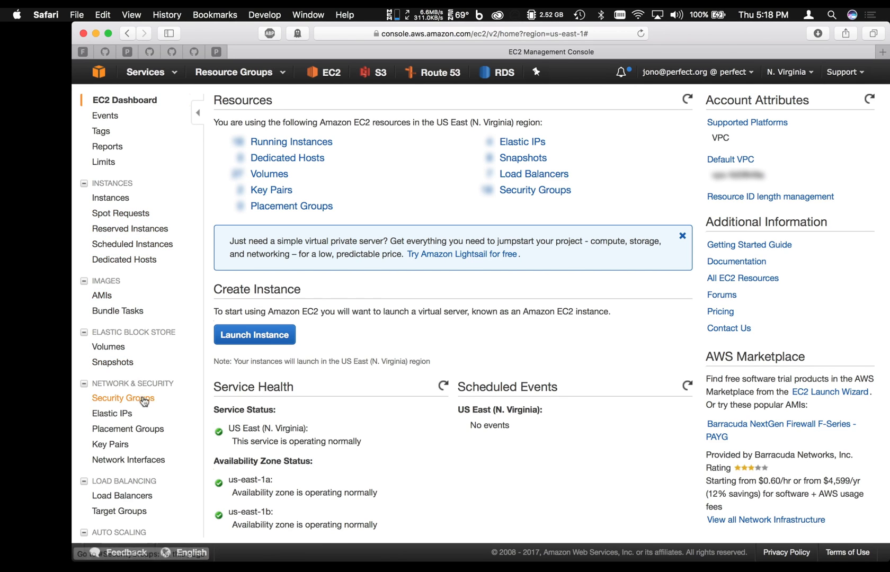
Create a new EC2 key pair named perfect-demo.
{"action": "left_click", "coordinate": [118, 445]}
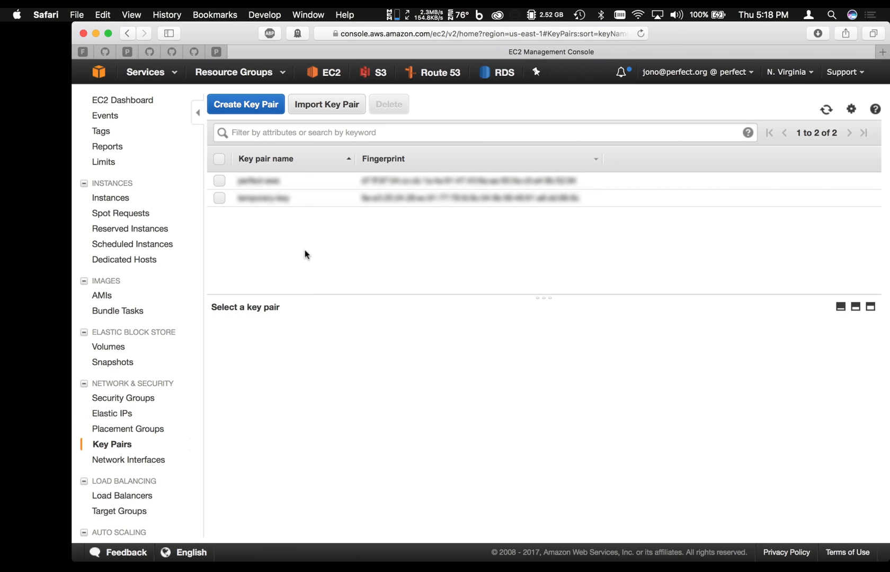
{"action": "left_click", "coordinate": [273, 104]}
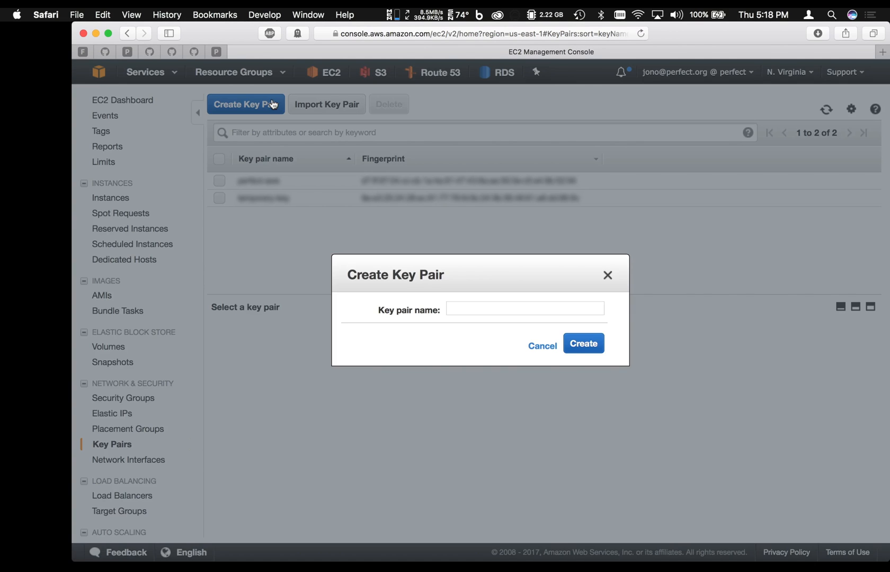
{"action": "left_click", "coordinate": [459, 305]}
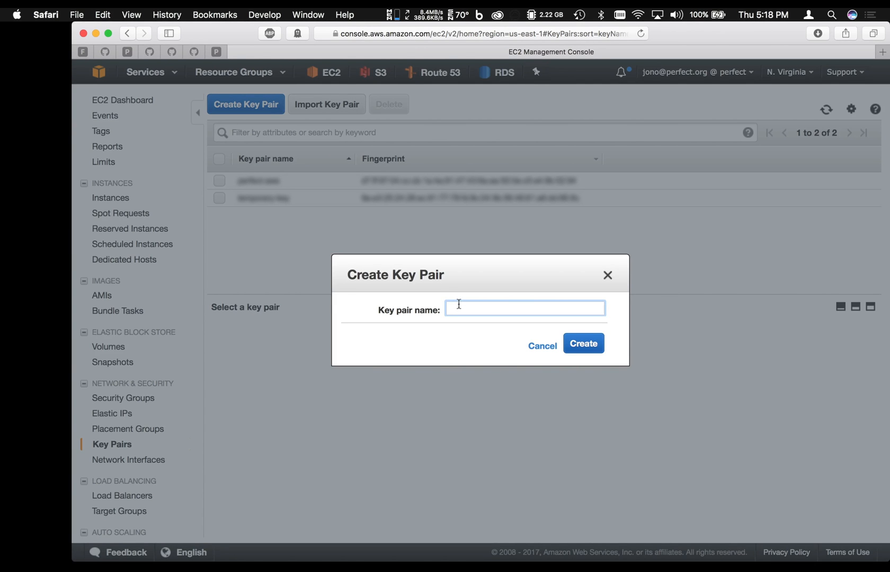
{"action": "type", "text": "perfect-demo"}
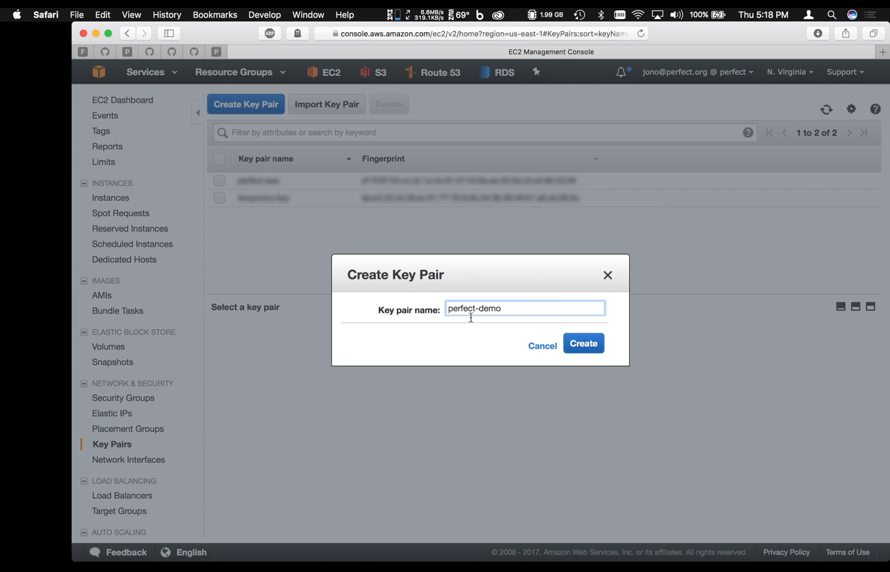
{"action": "left_click", "coordinate": [599, 348]}
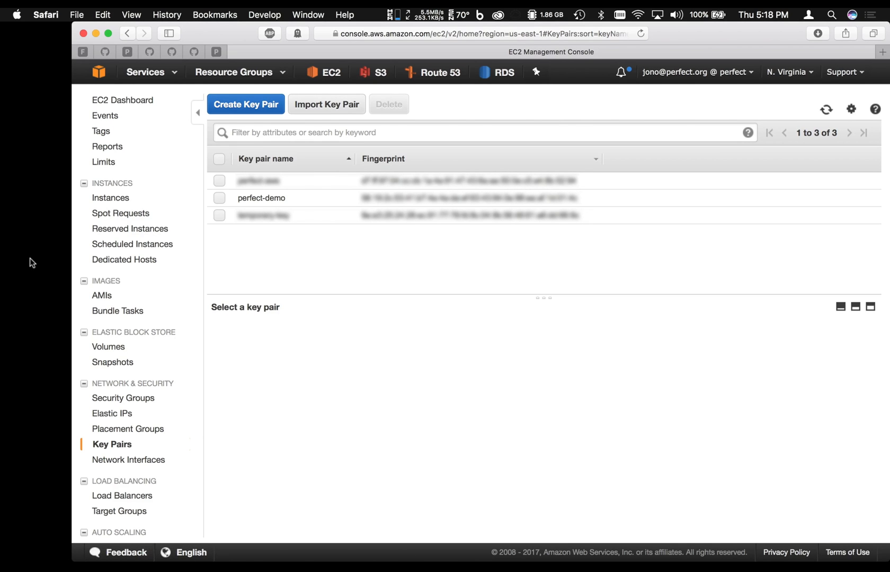
Reveal the downloaded perfect-demo.pem.txt in Finder and rename it perfect-demo.pem, accepting the .pem extension.
{"action": "left_click", "coordinate": [818, 33]}
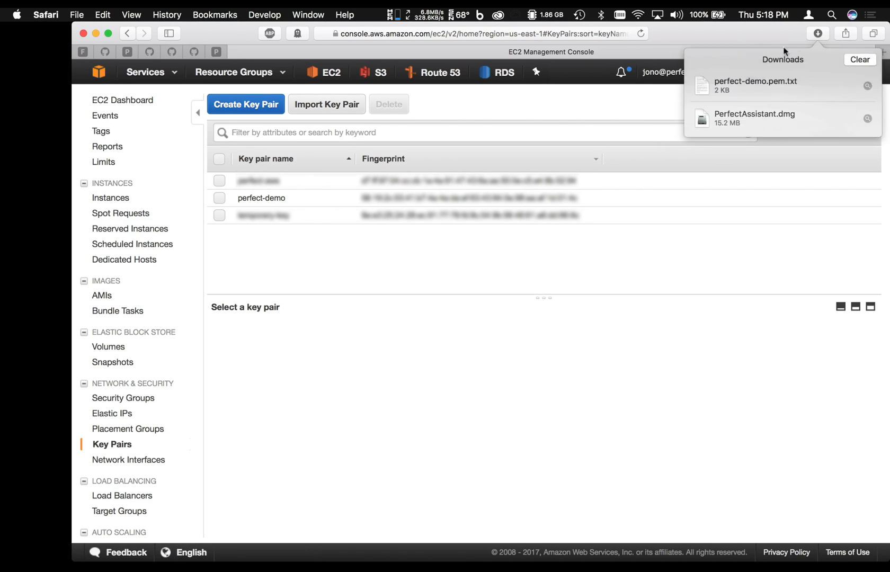
{"action": "left_click", "coordinate": [868, 87]}
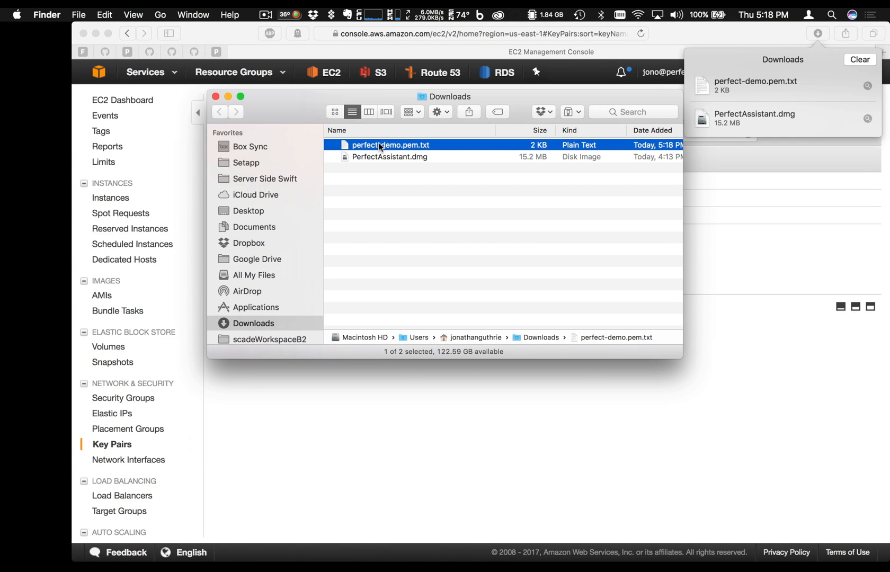
{"action": "key", "text": "Return"}
{"action": "key", "text": "Right"}
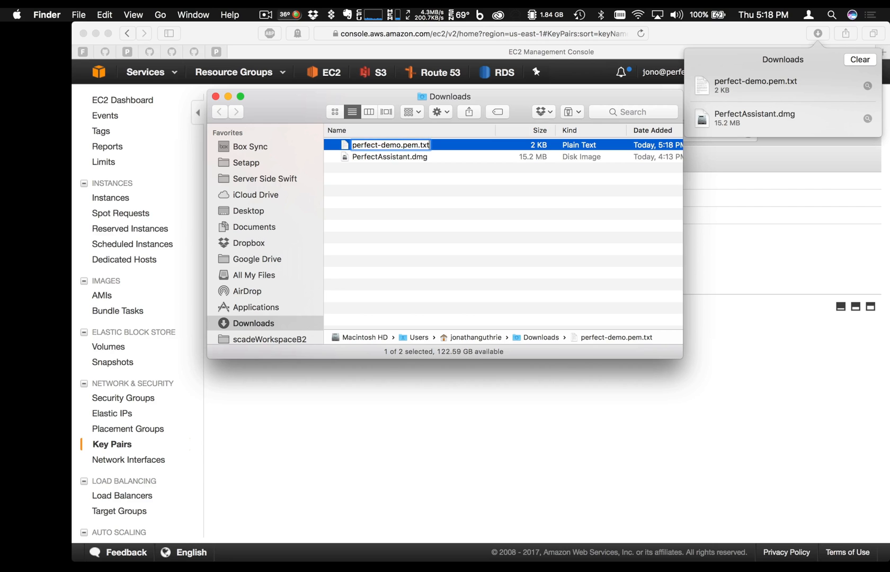
{"action": "key", "text": "BackSpace"}
{"action": "key", "text": "BackSpace"}
{"action": "key", "text": "BackSpace"}
{"action": "key", "text": "BackSpace"}
{"action": "key", "text": "Return"}
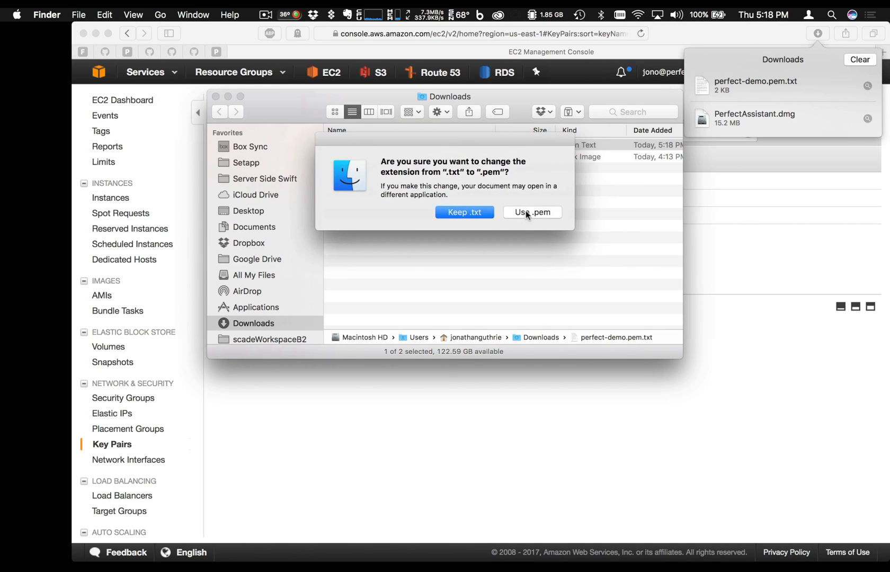
{"action": "left_click", "coordinate": [532, 212]}
Bring the private-test folder window beside Downloads and move perfect-demo.pem into that folder.
{"action": "left_click", "coordinate": [493, 269]}
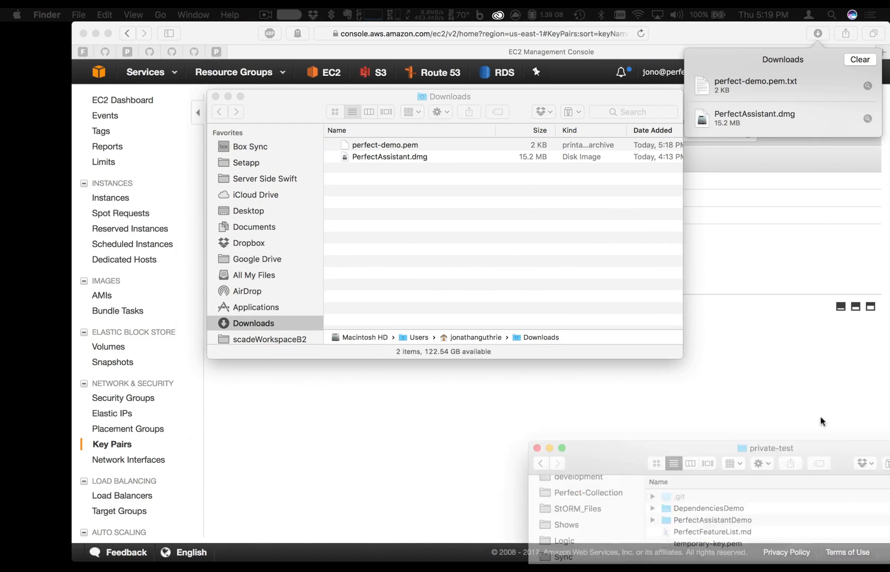
{"action": "left_click_drag", "start_coordinate": [821, 418], "coordinate": [667, 213]}
{"action": "left_click", "coordinate": [404, 181]}
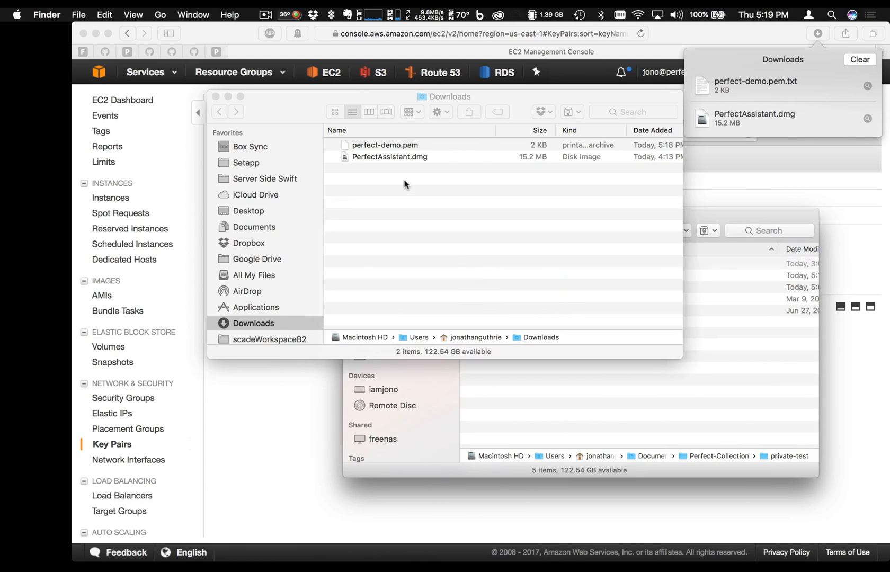
{"action": "left_click_drag", "start_coordinate": [397, 146], "coordinate": [652, 404]}
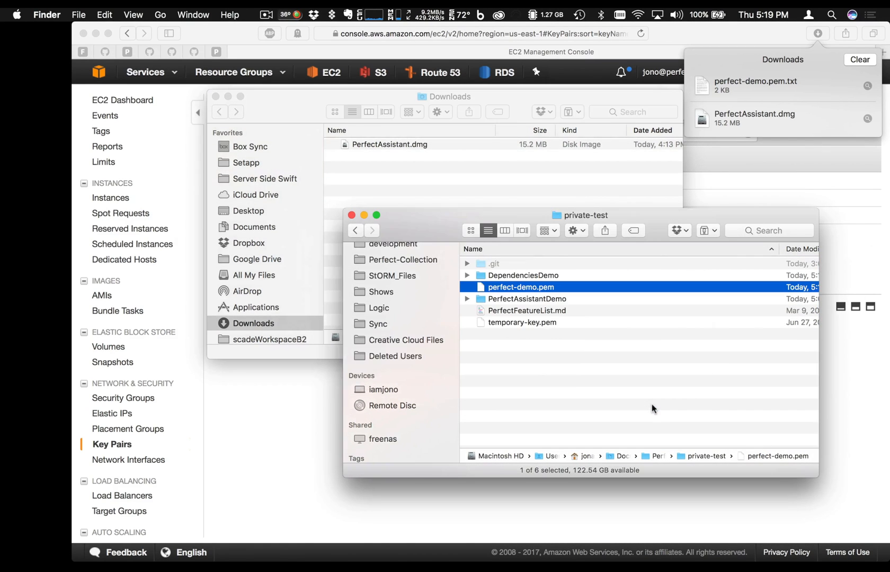
In the file info of perfect-demo.pem, set the owner's privilege to Read only and everyone's to No Access.
{"action": "right_click", "coordinate": [505, 287]}
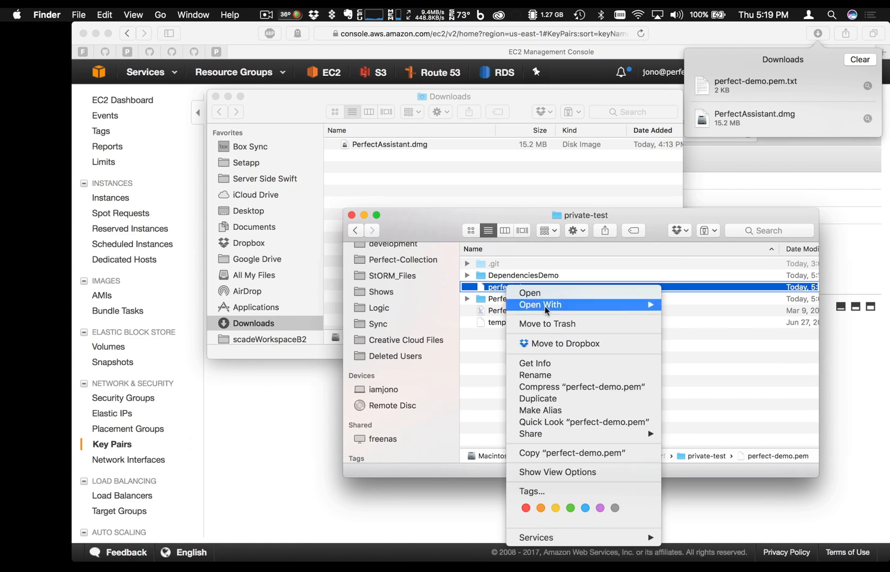
{"action": "left_click", "coordinate": [559, 363]}
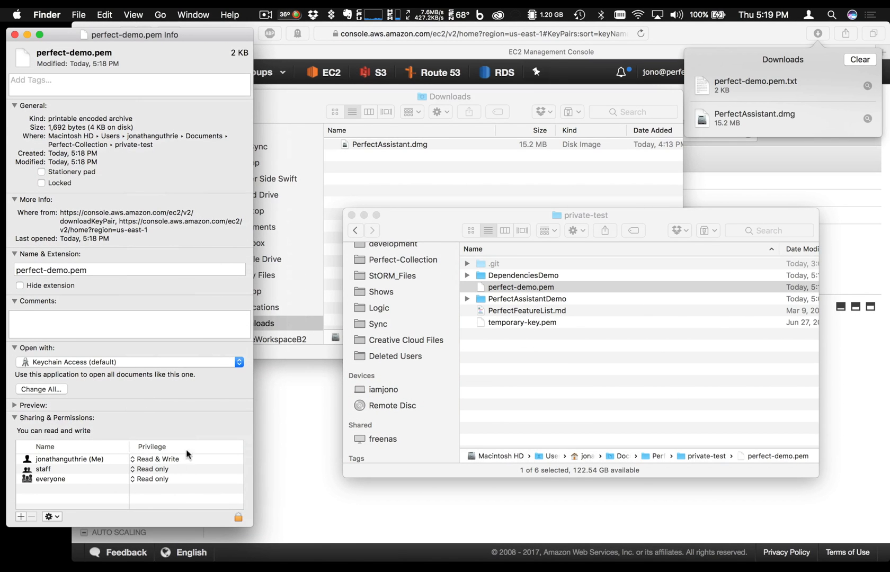
{"action": "left_click", "coordinate": [174, 460]}
{"action": "left_click", "coordinate": [63, 470]}
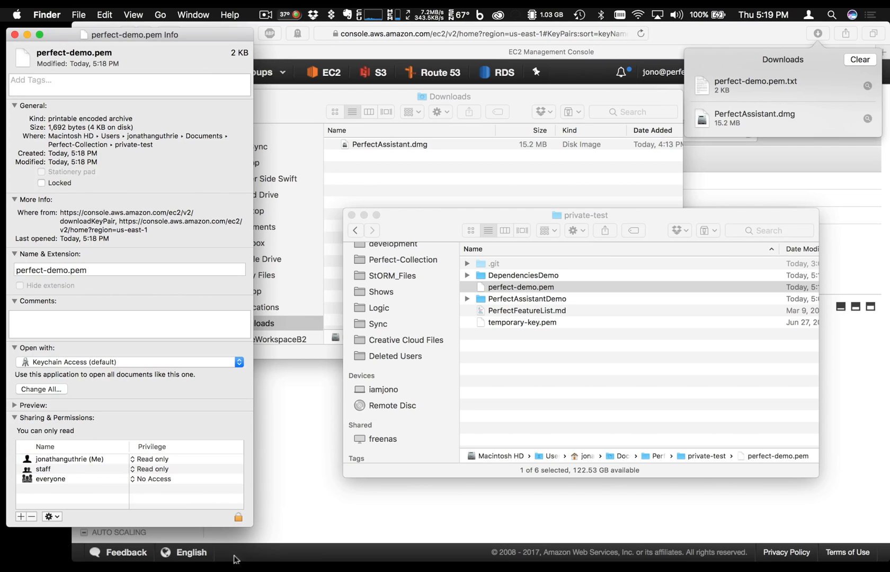
Unlock the permissions of perfect-demo.pem with the account password, remove the staff group and close the file info.
{"action": "left_click", "coordinate": [237, 517]}
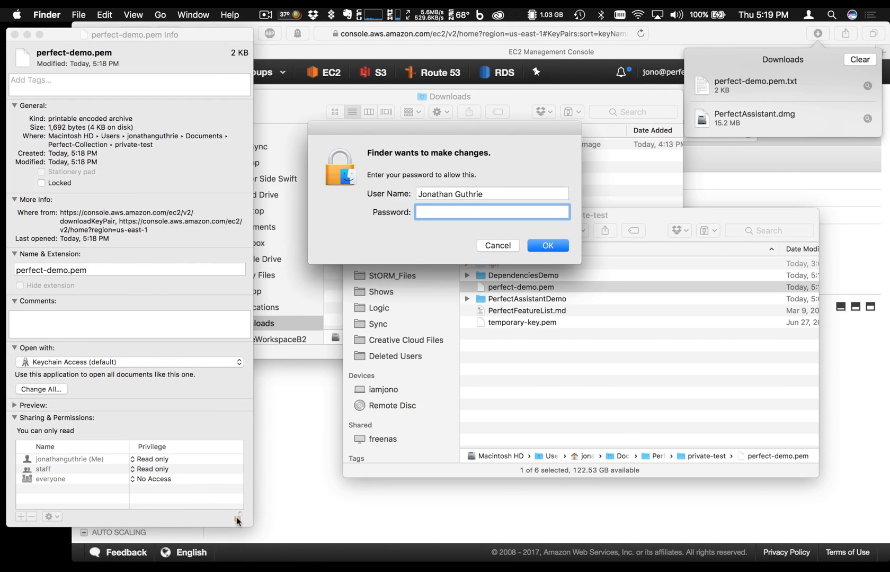
{"action": "type", "text": "********"}
{"action": "key", "text": "Return"}
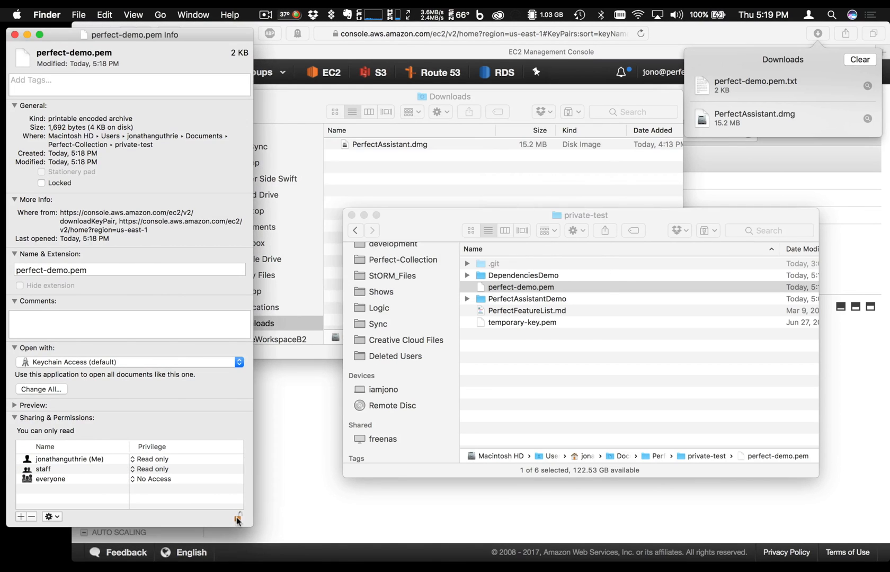
{"action": "left_click", "coordinate": [175, 469]}
{"action": "left_click", "coordinate": [32, 517]}
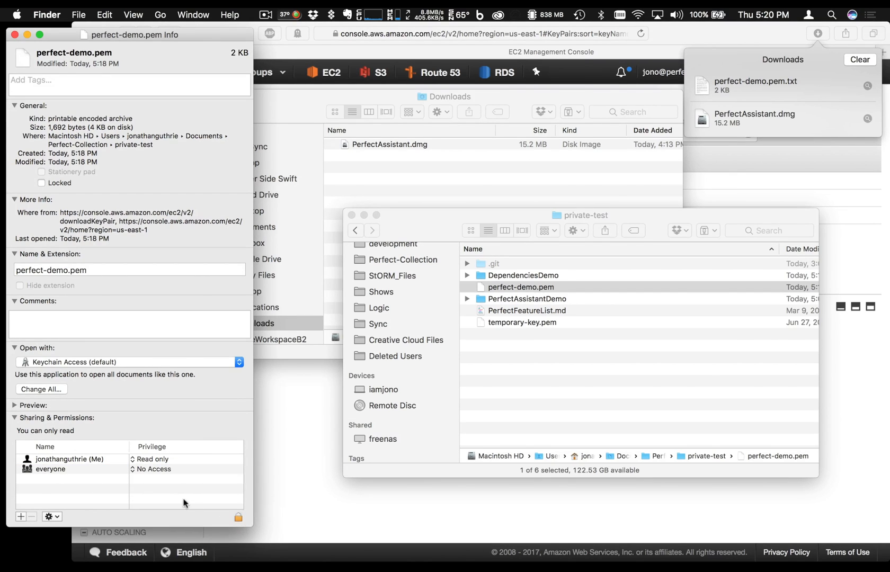
{"action": "key", "text": "super+w"}
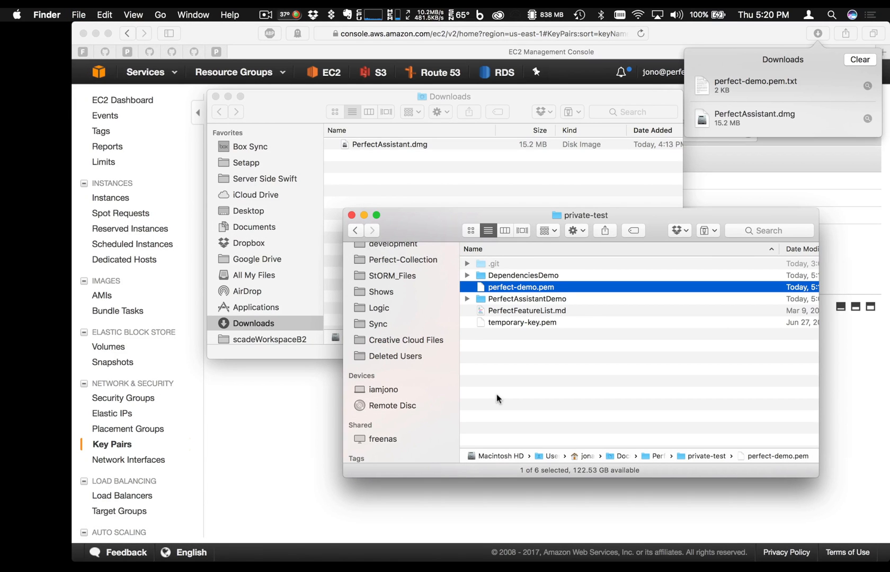
Switch back to Safari and start a new EC2 security group named perfect-demo with the description "demo group".
{"action": "key", "text": "super+Tab"}
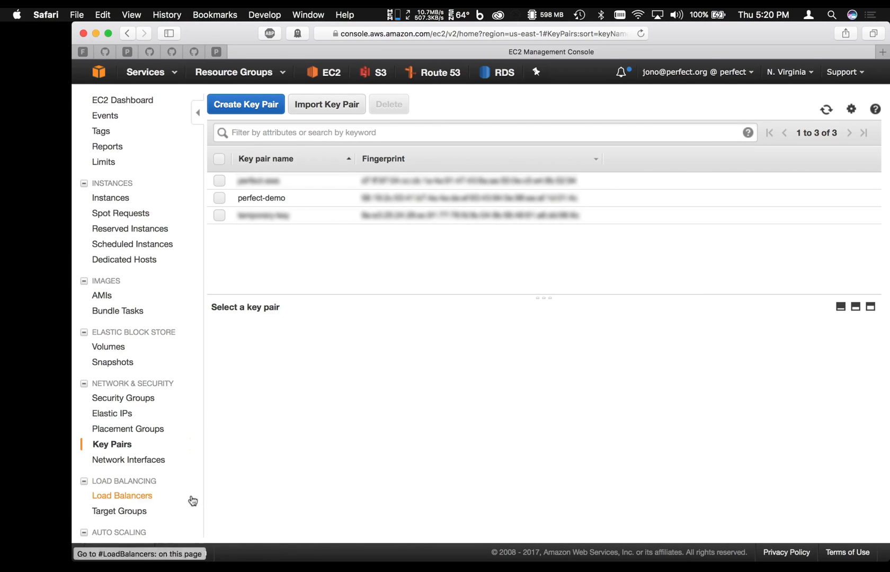
{"action": "left_click", "coordinate": [152, 399]}
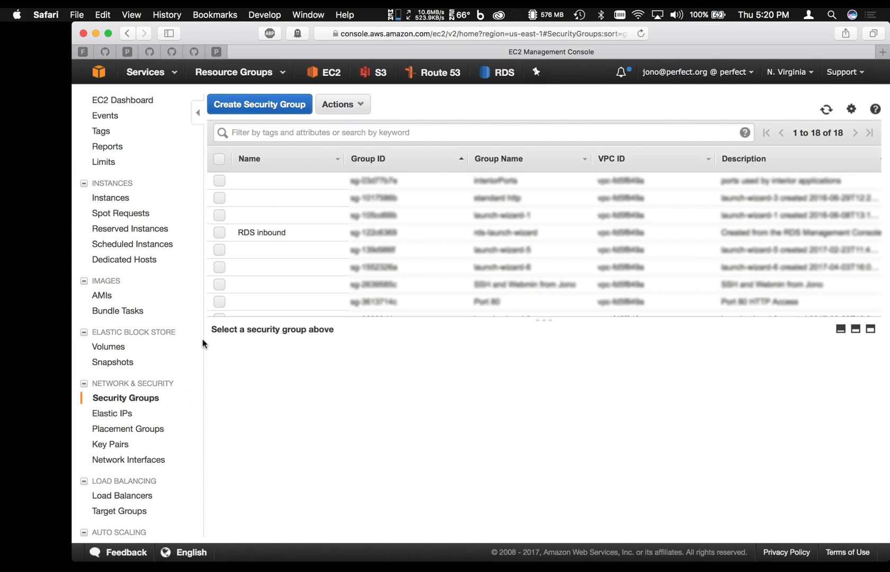
{"action": "left_click", "coordinate": [278, 105]}
{"action": "left_click", "coordinate": [331, 194]}
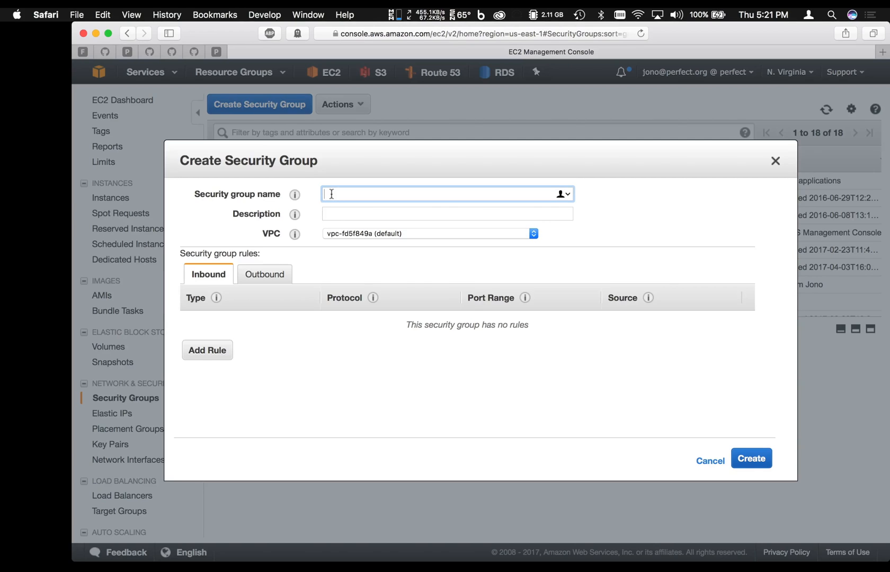
{"action": "type", "text": "perfect-demo"}
{"action": "key", "text": "Tab"}
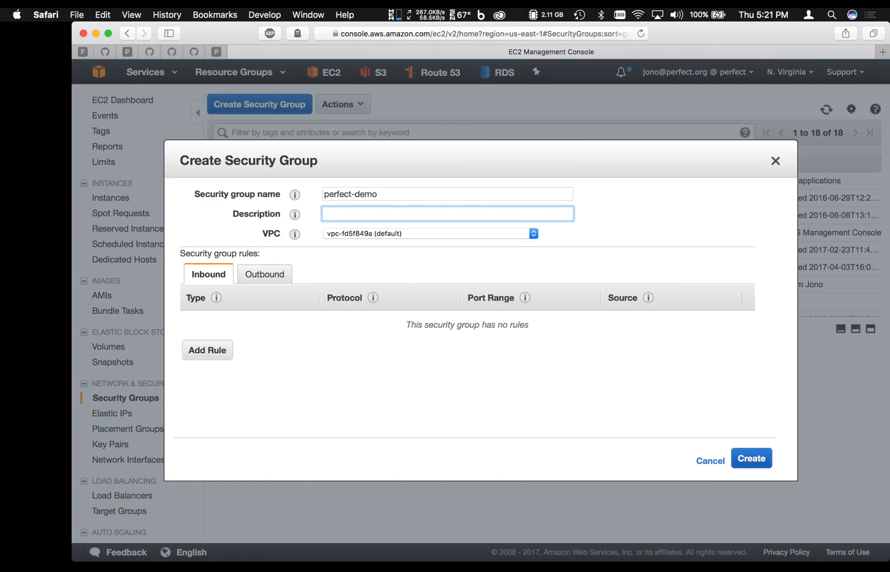
{"action": "type", "text": "demo group"}
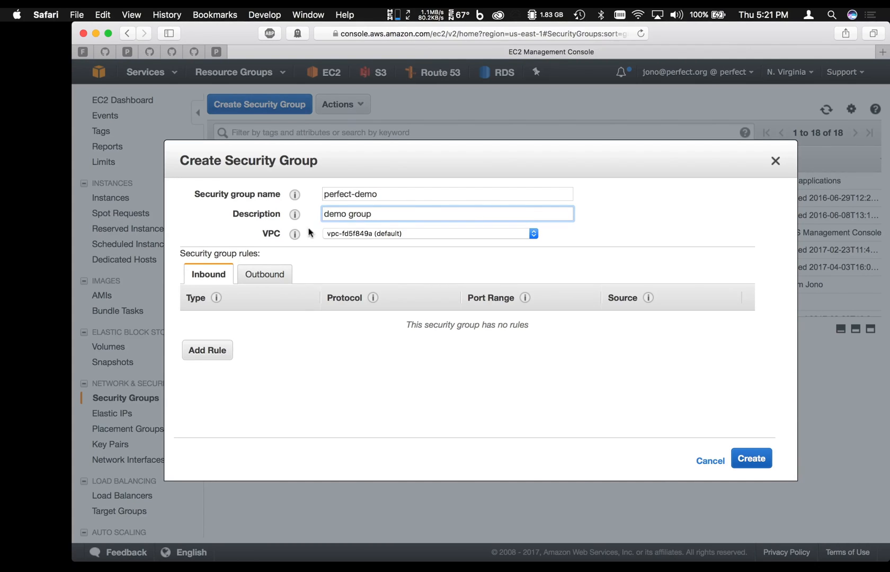
Add an inbound rule of type All TCP with My IP as its source.
{"action": "left_click", "coordinate": [221, 356]}
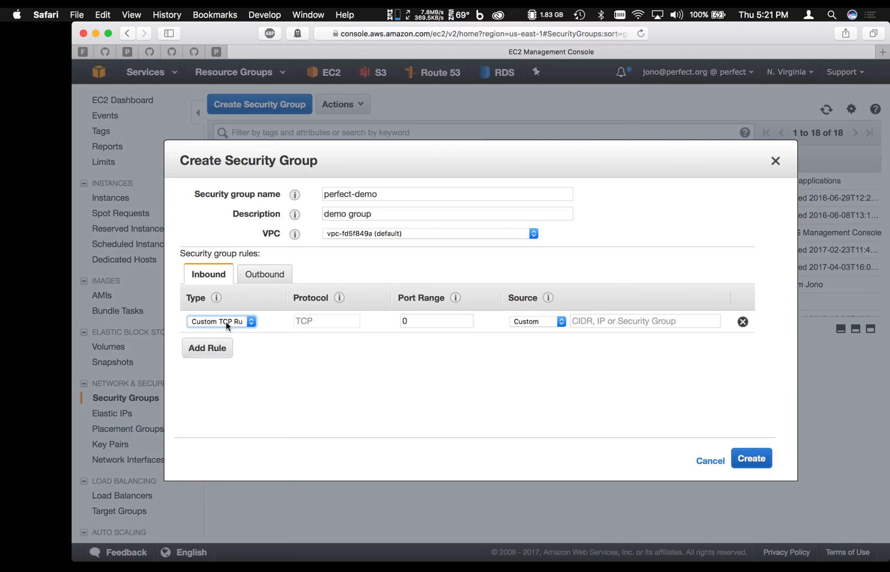
{"action": "left_click", "coordinate": [224, 321]}
{"action": "left_click", "coordinate": [203, 349]}
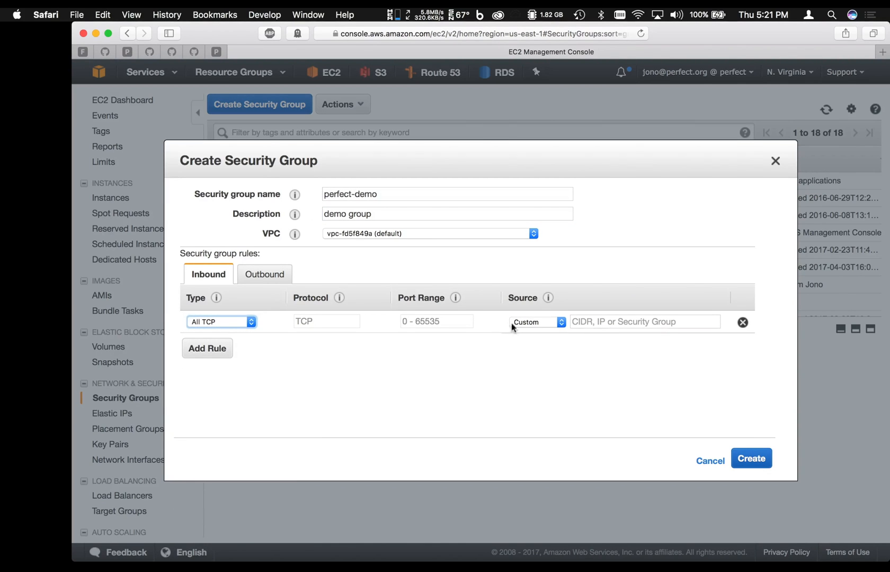
{"action": "left_click", "coordinate": [555, 325]}
{"action": "left_click", "coordinate": [538, 344]}
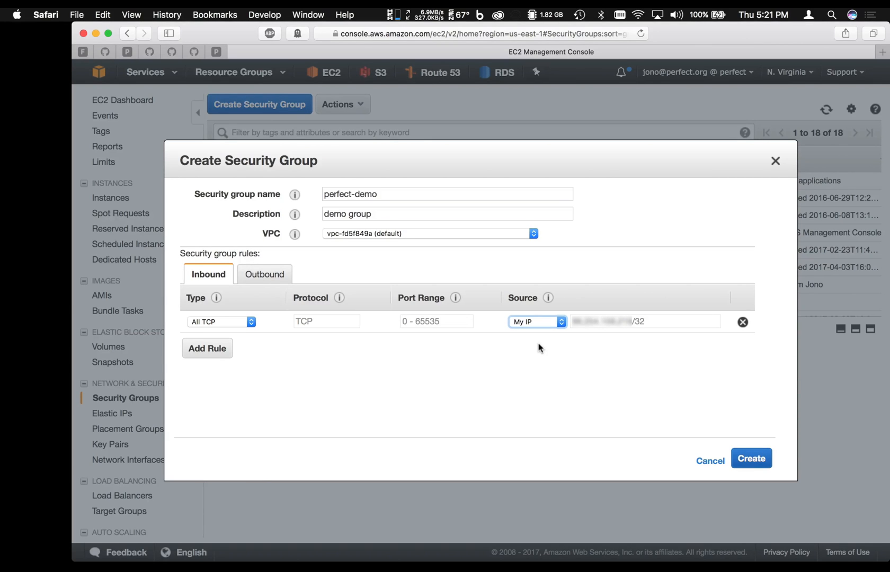
Add a second inbound rule of type HTTP with source Anywhere and create the security group.
{"action": "left_click", "coordinate": [193, 350]}
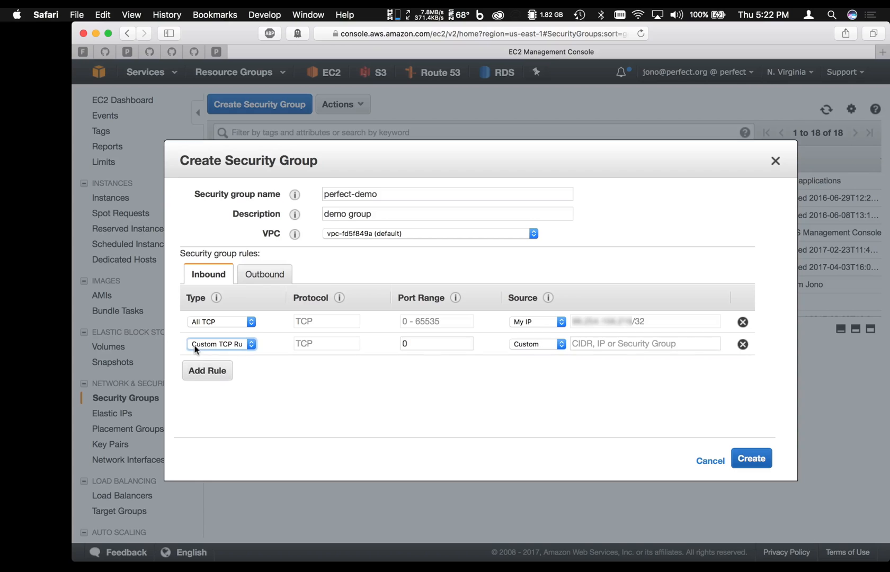
{"action": "left_click", "coordinate": [209, 345]}
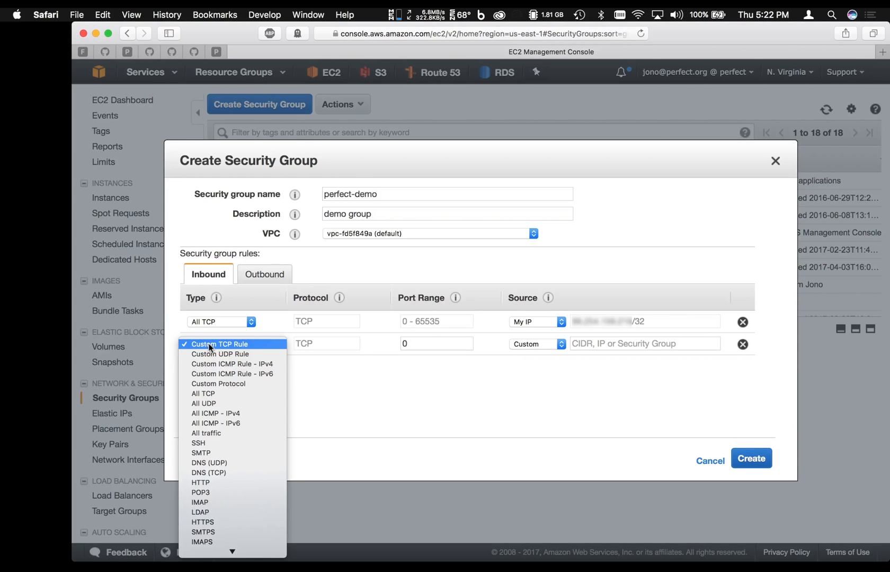
{"action": "left_click", "coordinate": [234, 483]}
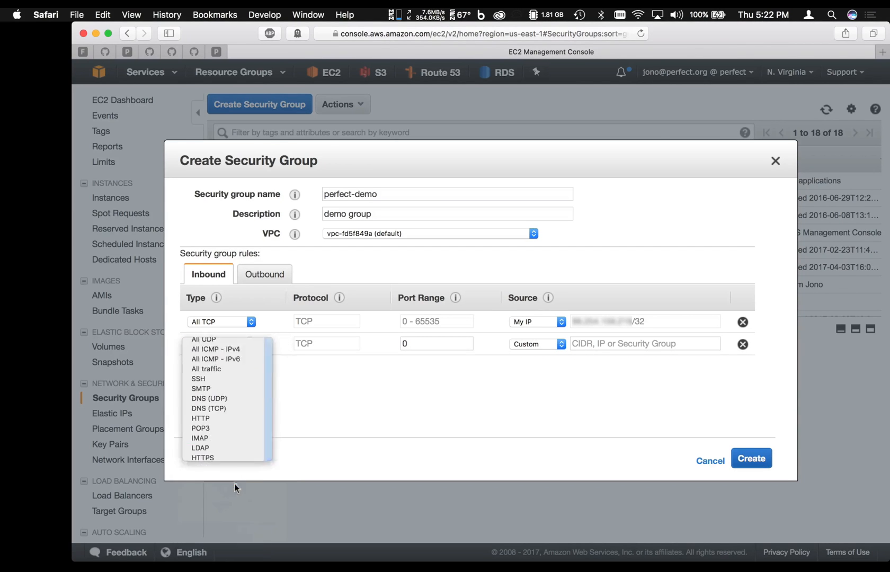
{"action": "left_click", "coordinate": [542, 345]}
{"action": "left_click", "coordinate": [537, 354]}
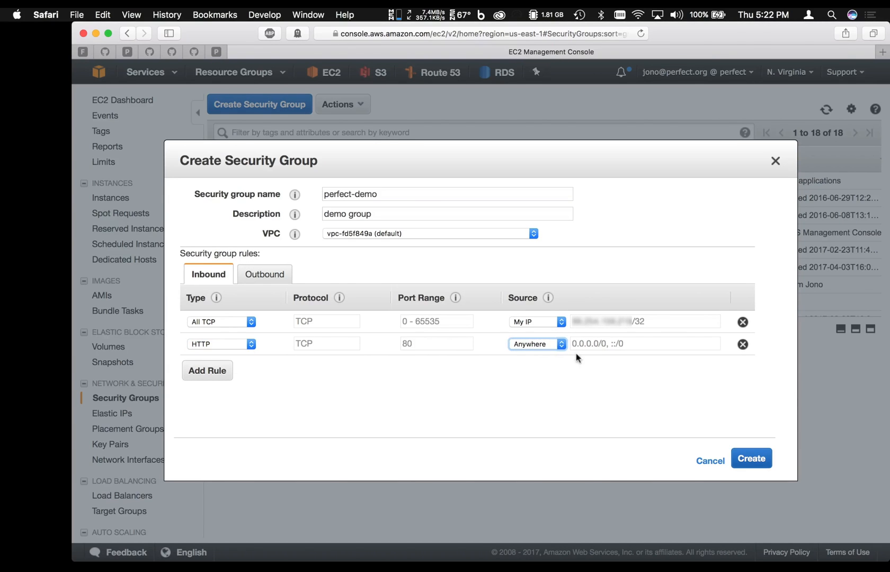
{"action": "left_click", "coordinate": [752, 459]}
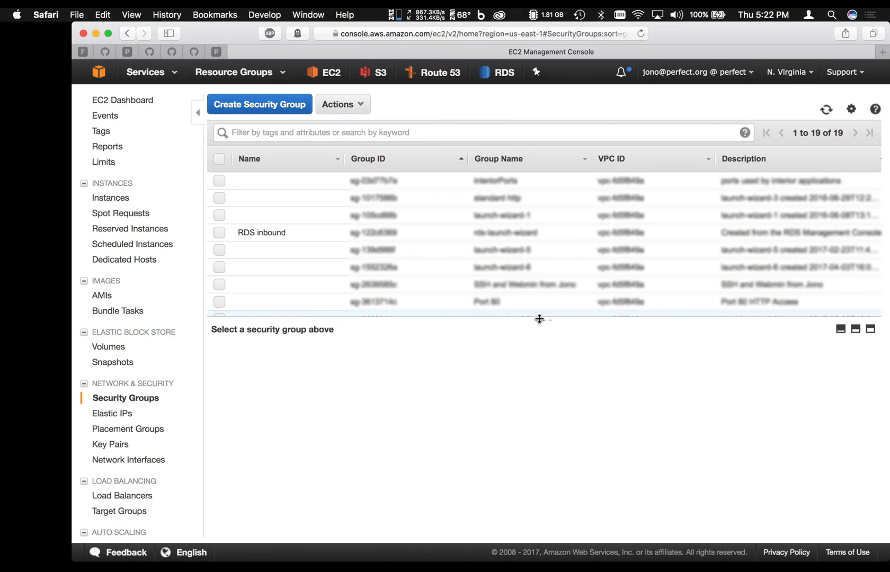
Set the Name of the perfect-demo security group to "demo" in the security groups list.
{"action": "left_click_drag", "start_coordinate": [540, 319], "coordinate": [541, 395]}
{"action": "scroll", "coordinate": [552, 344], "scroll_direction": "down", "scroll_amount": 3}
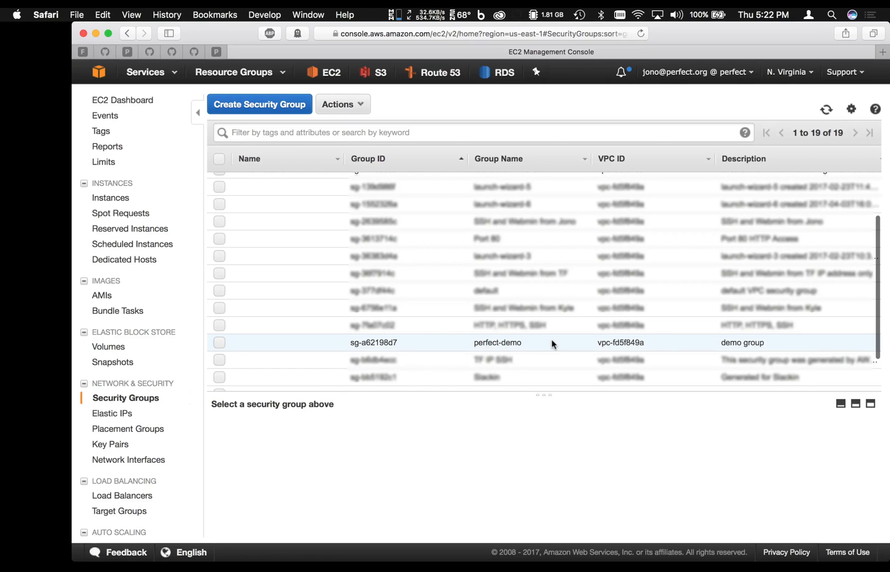
{"action": "scroll", "coordinate": [552, 342], "scroll_direction": "down", "scroll_amount": 1}
{"action": "left_click", "coordinate": [553, 342]}
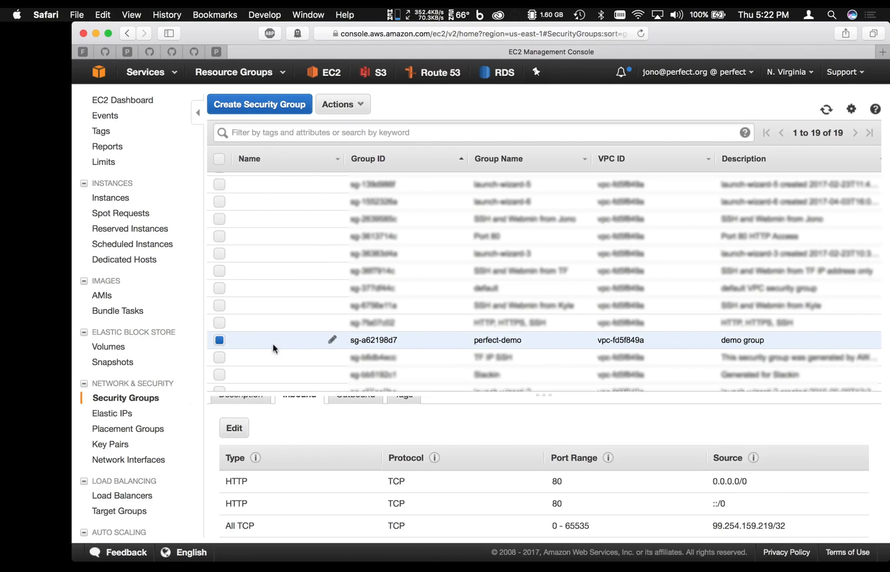
{"action": "left_click", "coordinate": [332, 340]}
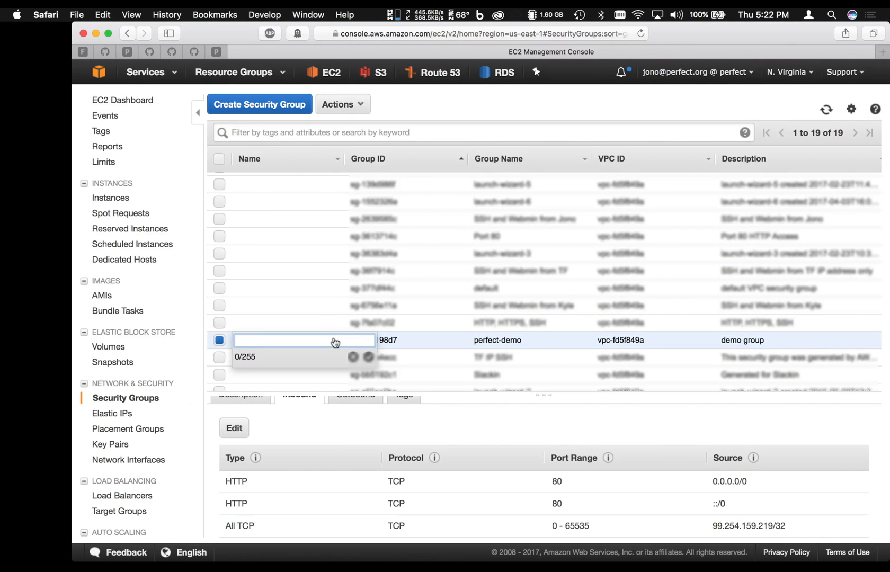
{"action": "type", "text": "demo"}
{"action": "key", "text": "Return"}
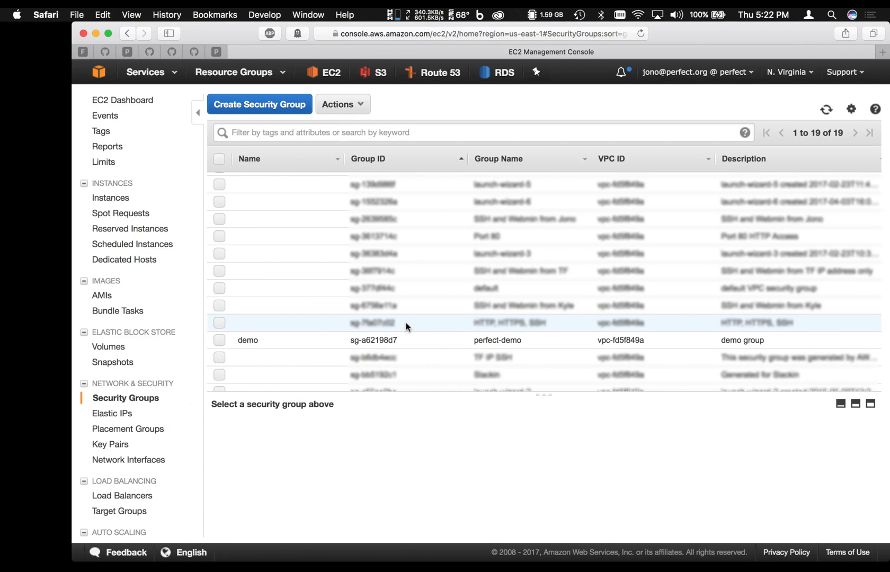
Start a new IAM user named demo with programmatic access.
{"action": "left_click", "coordinate": [98, 72]}
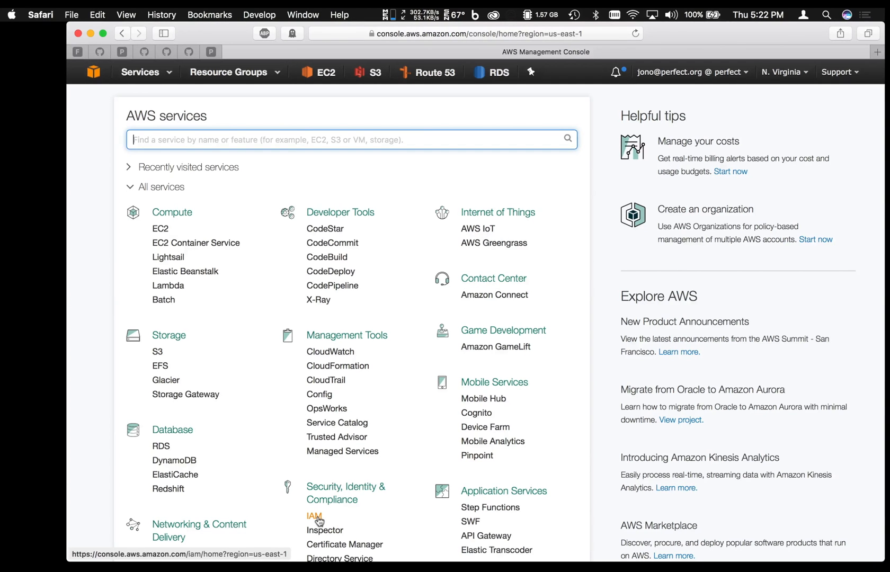
{"action": "left_click", "coordinate": [323, 521]}
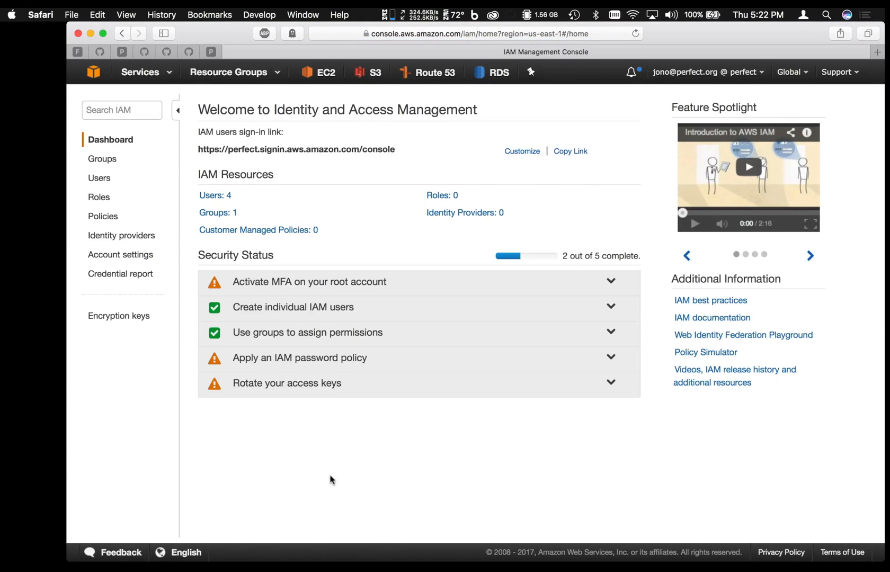
{"action": "left_click", "coordinate": [207, 202]}
{"action": "left_click", "coordinate": [217, 107]}
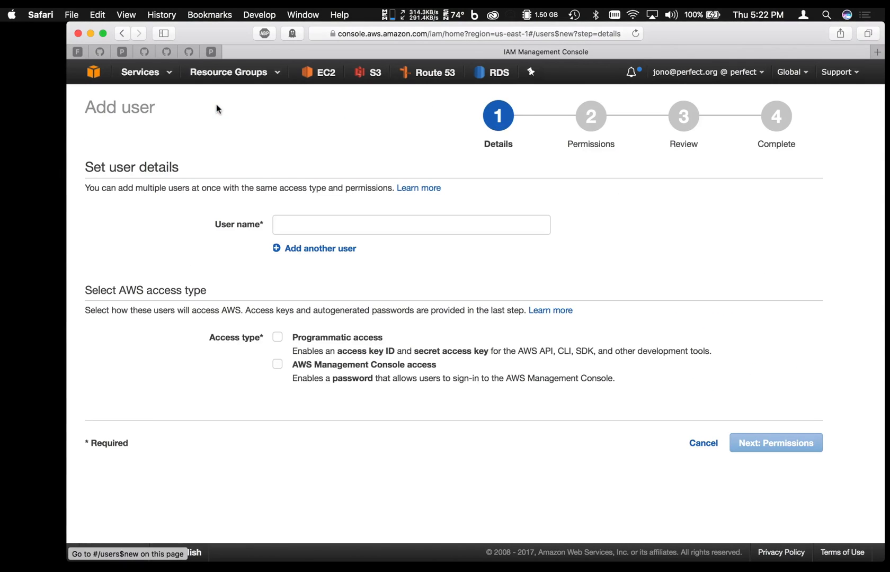
{"action": "left_click", "coordinate": [295, 228]}
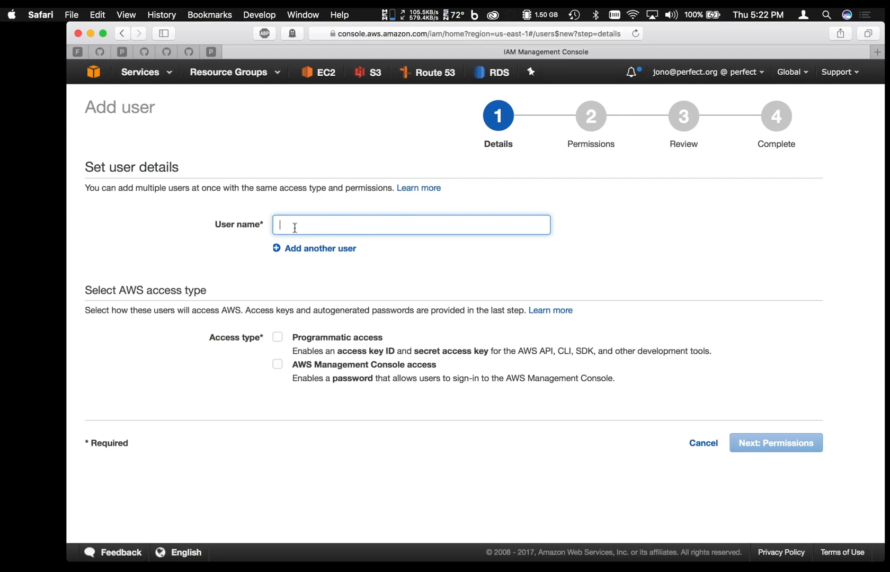
{"action": "type", "text": "demo"}
{"action": "left_click", "coordinate": [277, 339]}
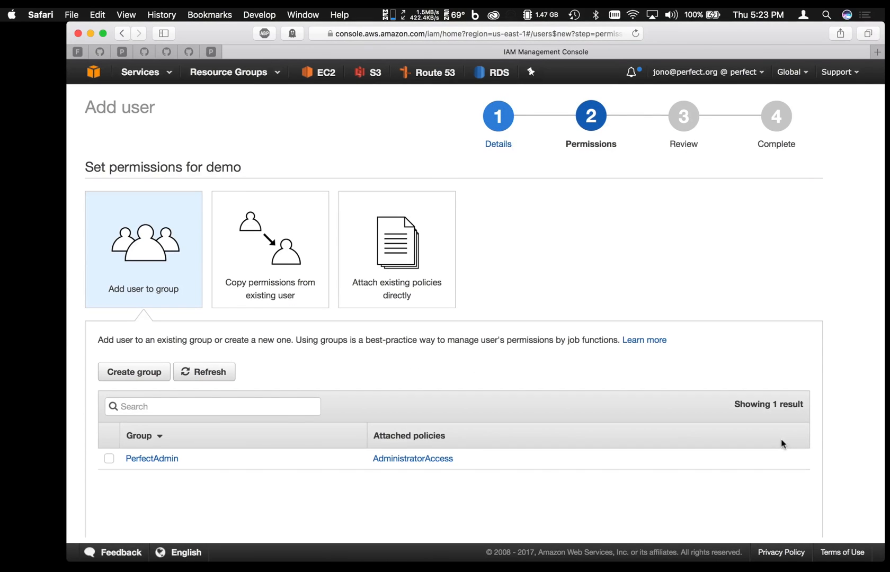
Attach the existing AmazonEC2FullAccess policy directly to the demo user, searching the policies for "ec2f".
{"action": "left_click", "coordinate": [416, 259]}
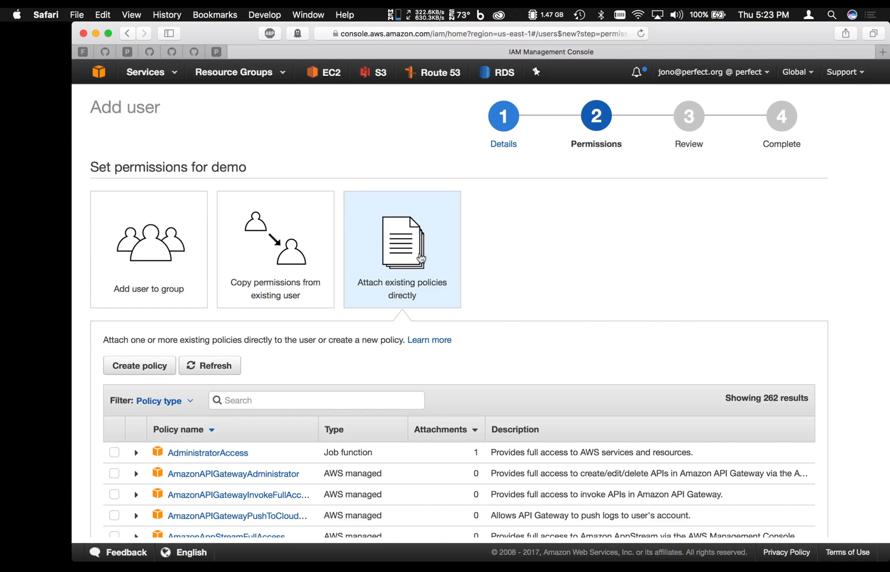
{"action": "left_click", "coordinate": [297, 399]}
{"action": "type", "text": "ec2f"}
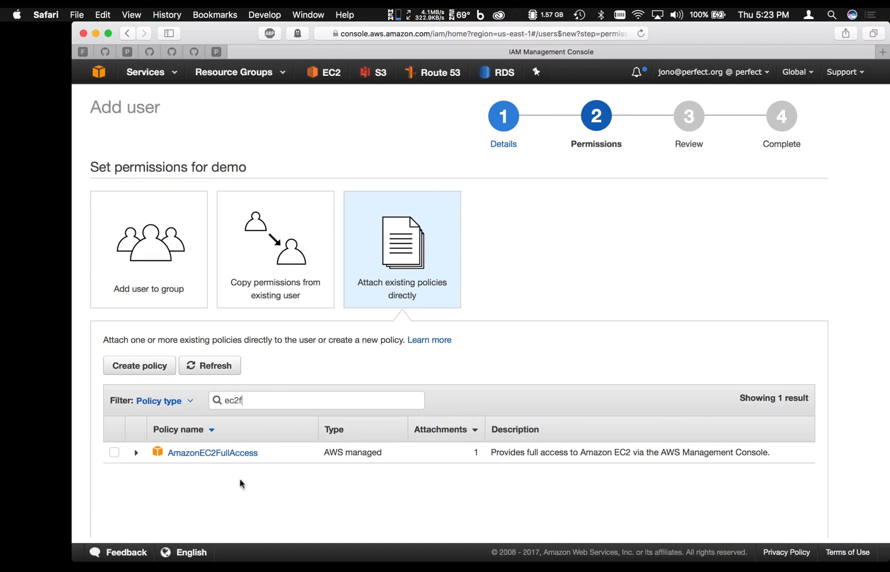
{"action": "left_click", "coordinate": [114, 452]}
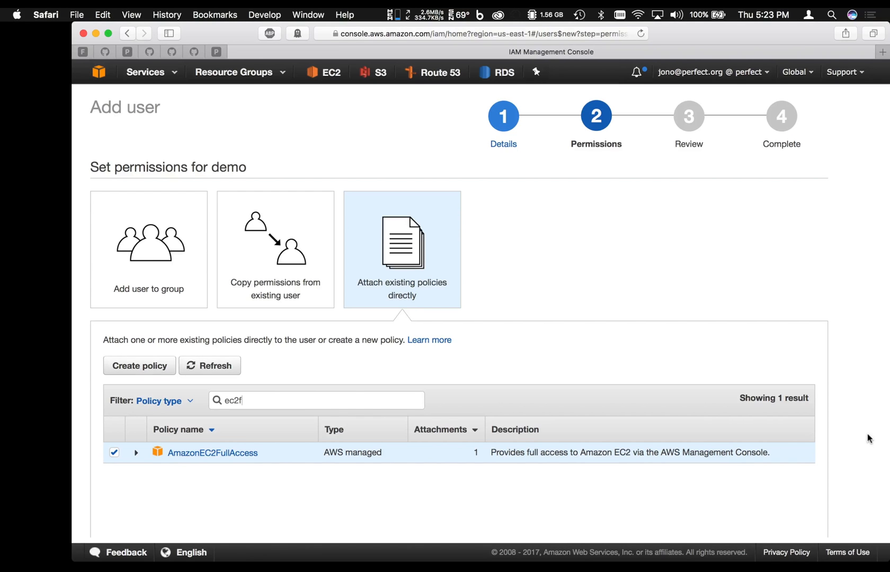
Review and create the demo user, and download its security credentials as a CSV.
{"action": "scroll", "coordinate": [869, 439], "scroll_direction": "down", "scroll_amount": 5}
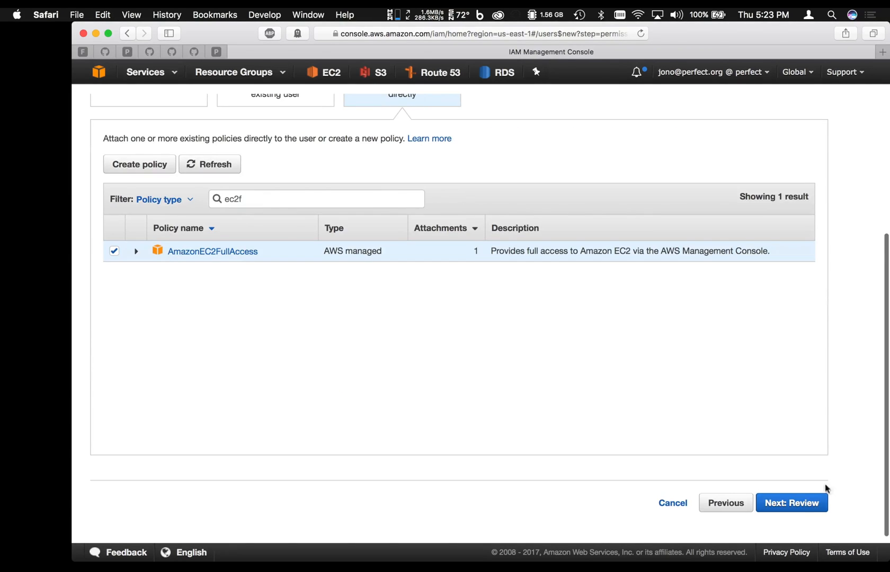
{"action": "left_click", "coordinate": [803, 503]}
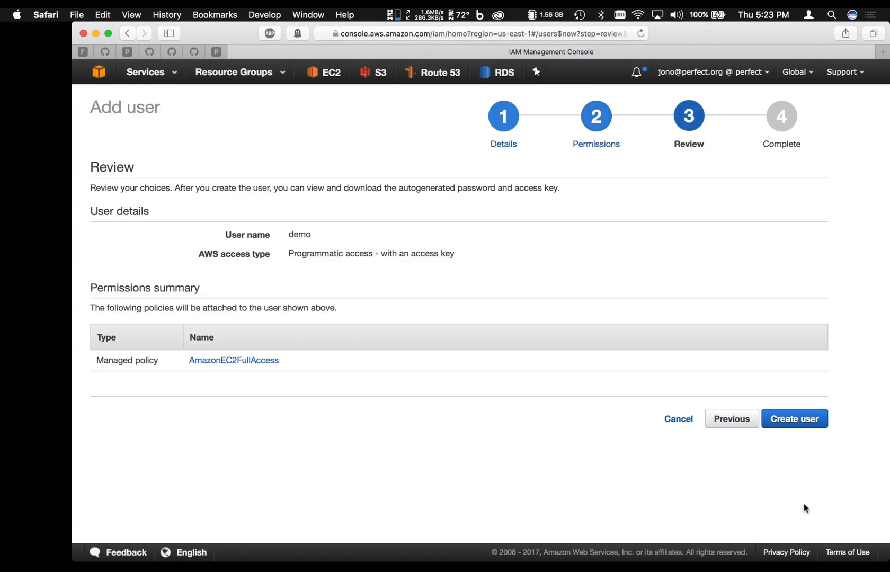
{"action": "left_click", "coordinate": [790, 420]}
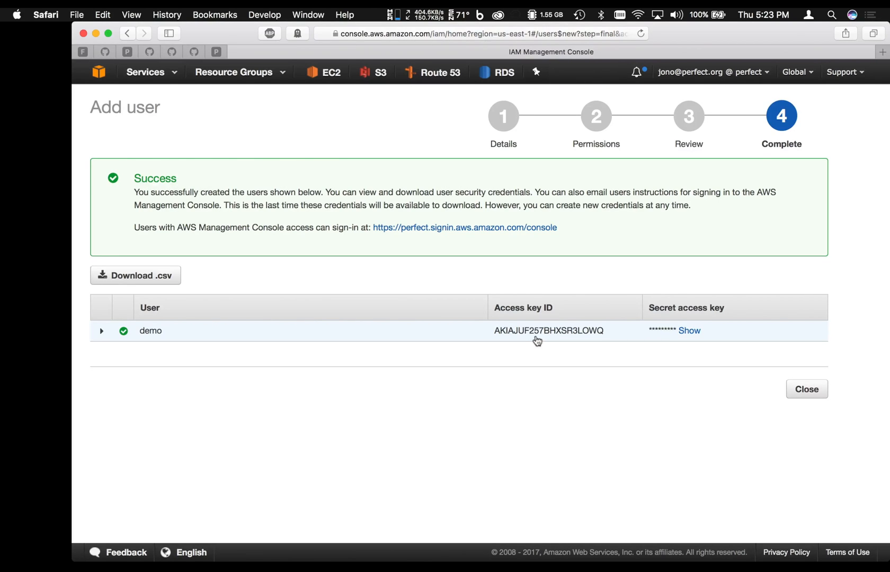
{"action": "left_click", "coordinate": [150, 280]}
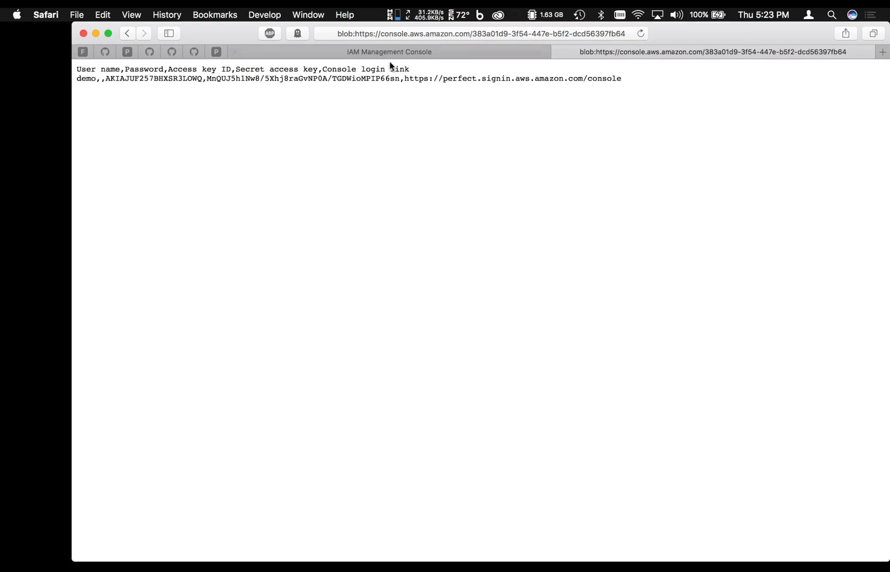
Switch to Perfect Assistant and create a new Amazon Web Services: EC2 deployment configuration.
{"action": "key", "text": "super+Tab"}
{"action": "key", "text": "super+Tab"}
{"action": "key", "text": "super+Tab"}
{"action": "key", "text": "super+Tab"}
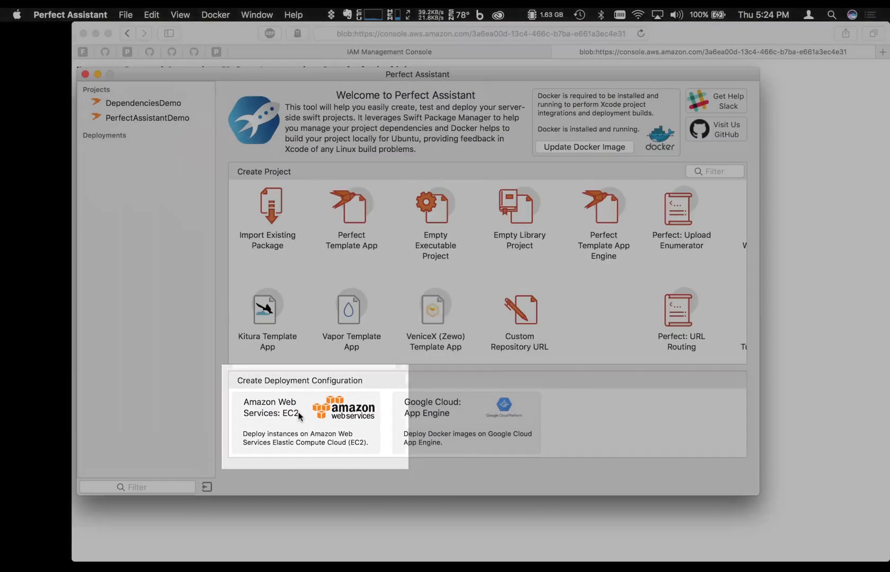
{"action": "left_click", "coordinate": [299, 416]}
{"action": "double_click", "coordinate": [299, 416]}
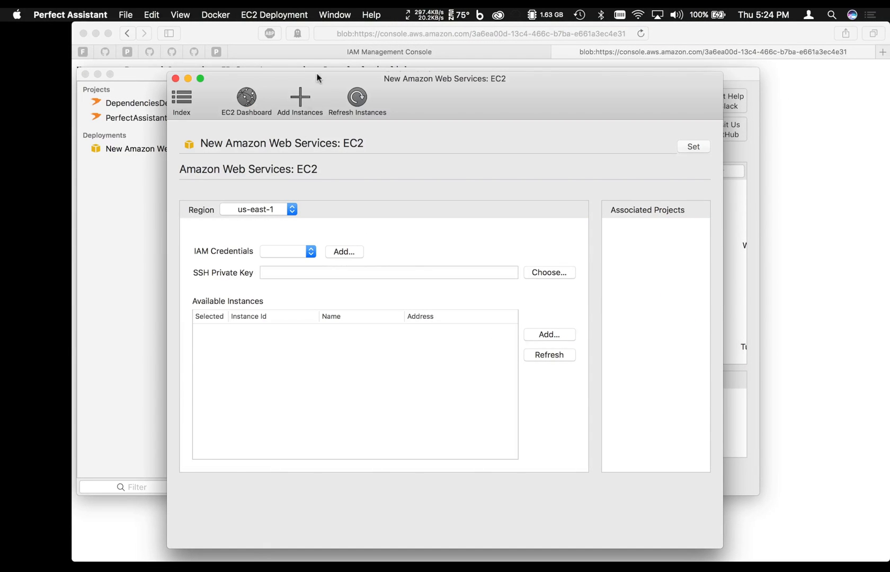
{"action": "left_click_drag", "start_coordinate": [317, 78], "coordinate": [438, 80]}
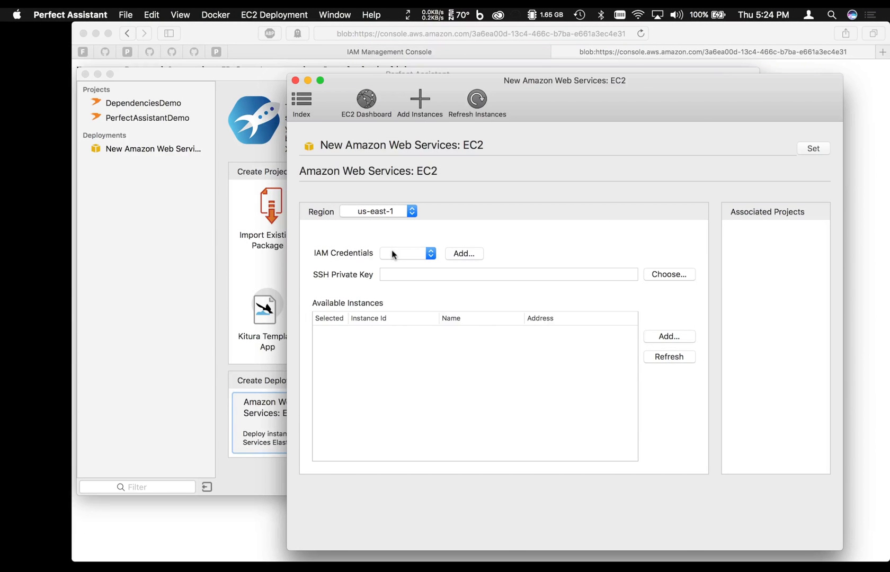
Start adding IAM credentials named demo and paste the access key ID copied from the credentials CSV in Safari.
{"action": "left_click", "coordinate": [463, 253]}
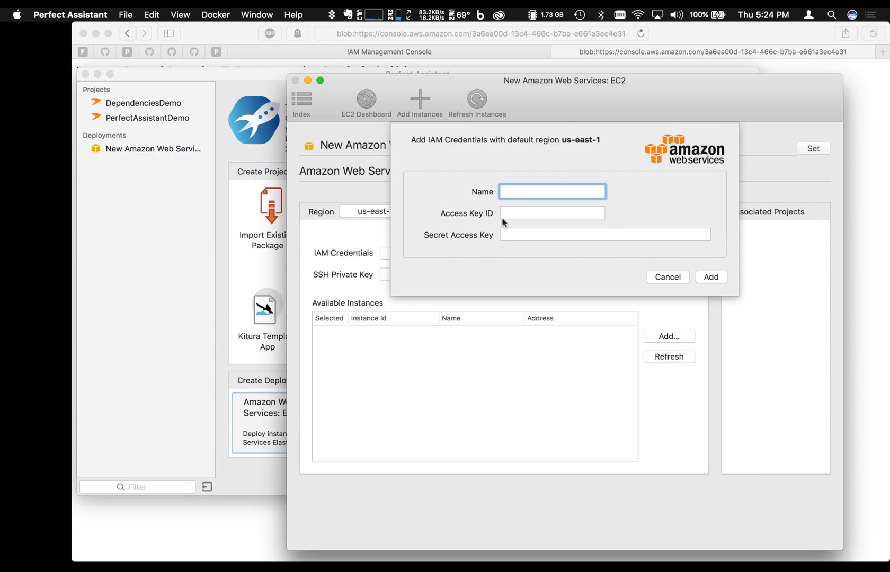
{"action": "type", "text": "demo"}
{"action": "key", "text": "Tab"}
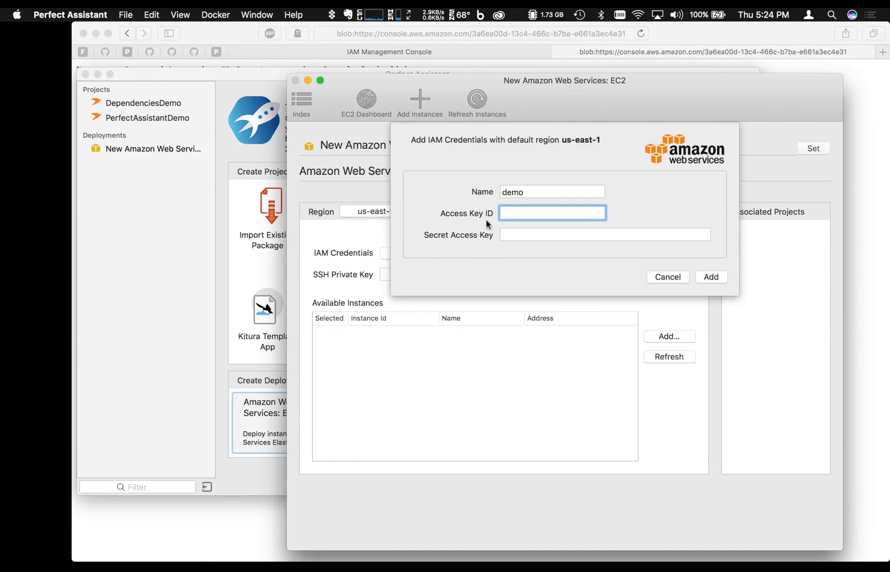
{"action": "left_click", "coordinate": [191, 527]}
{"action": "double_click", "coordinate": [123, 77]}
{"action": "key", "text": "super+c"}
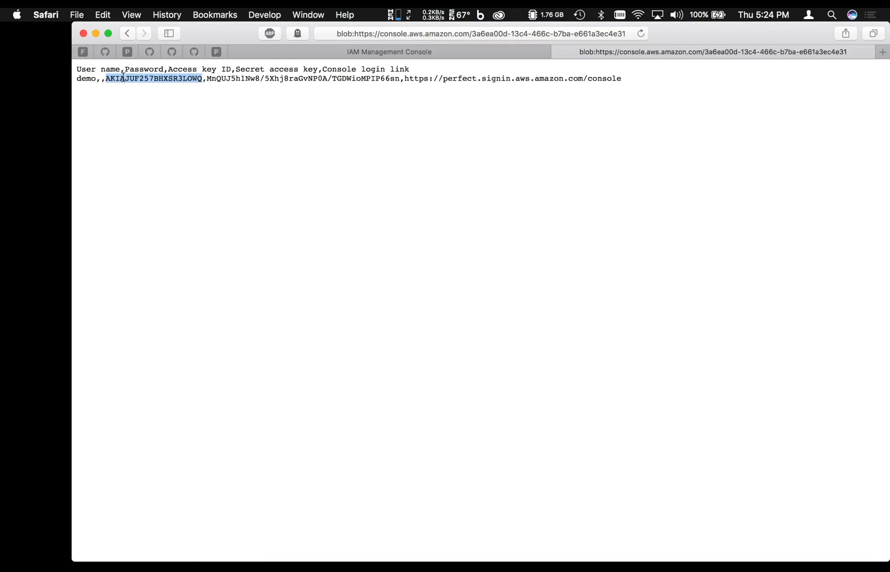
{"action": "key", "text": "super+Tab"}
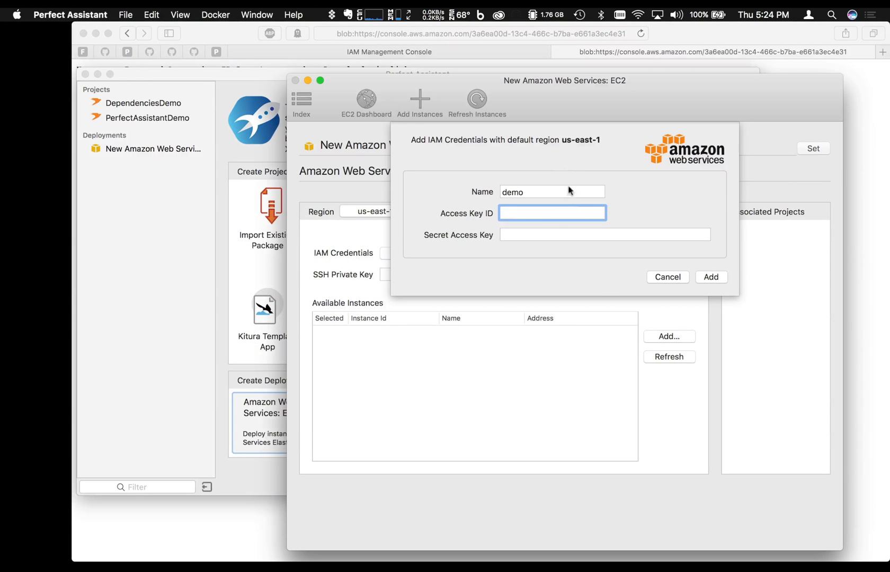
{"action": "key", "text": "super+v"}
Copy the secret access key from the CSV in Safari, paste it into the demo credentials in Perfect Assistant and add them.
{"action": "left_click", "coordinate": [167, 527]}
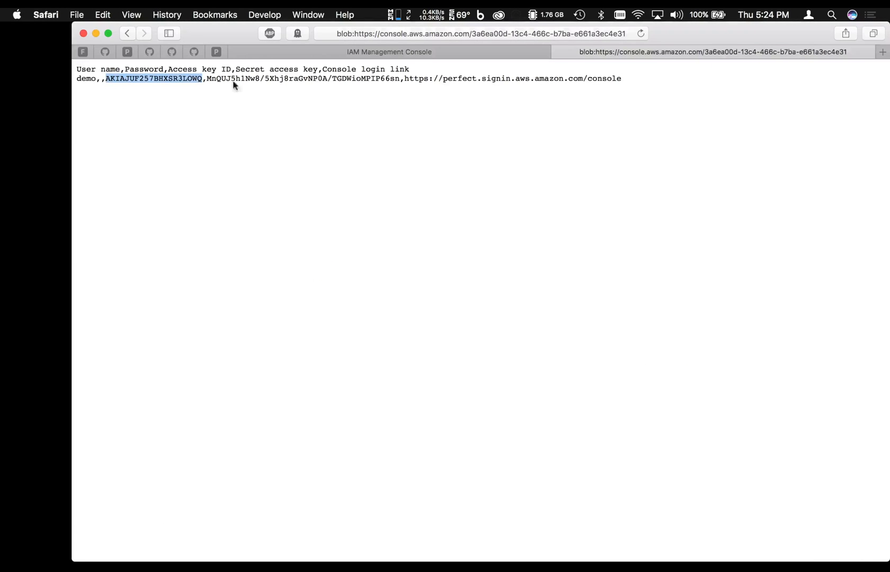
{"action": "double_click", "coordinate": [233, 78]}
{"action": "left_click_drag", "start_coordinate": [234, 78], "coordinate": [361, 77]}
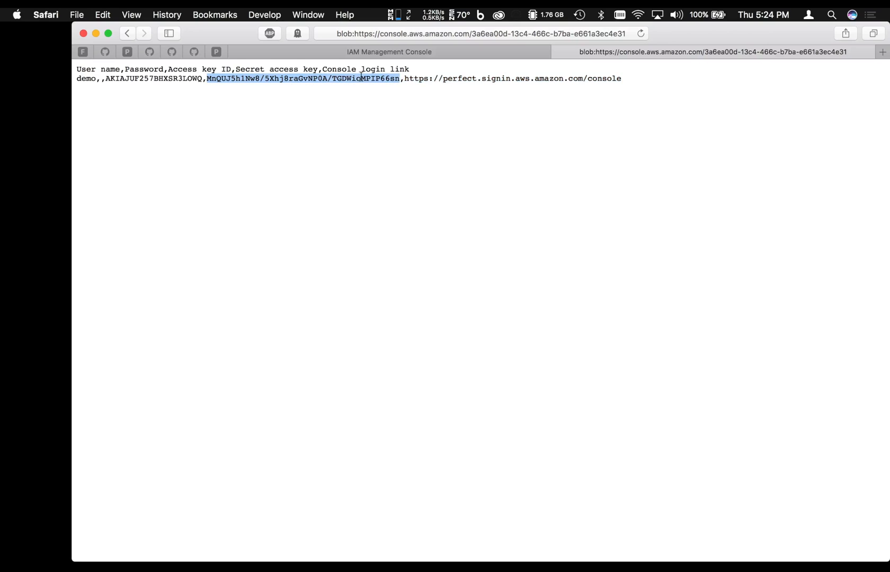
{"action": "key", "text": "super+c"}
{"action": "key", "text": "super+Tab"}
{"action": "left_click", "coordinate": [558, 244]}
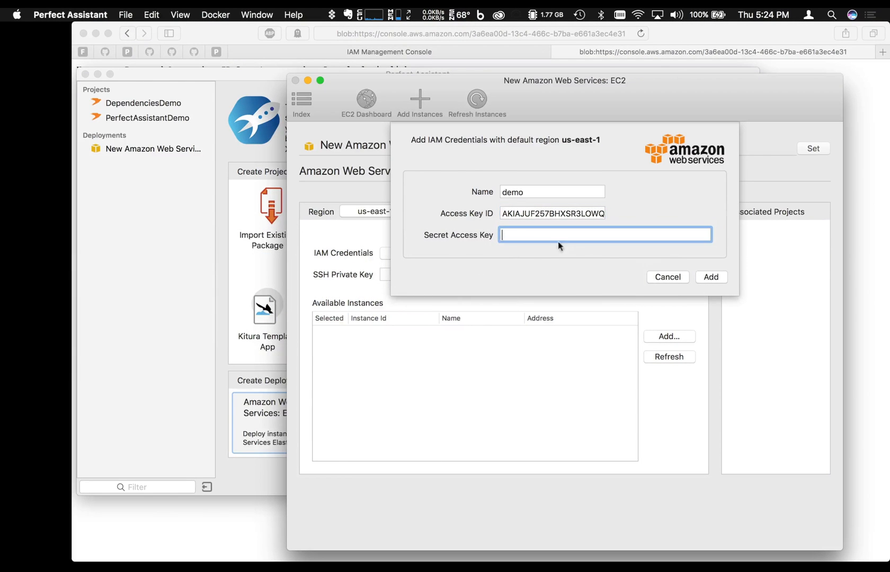
{"action": "key", "text": "super+v"}
{"action": "left_click", "coordinate": [710, 278]}
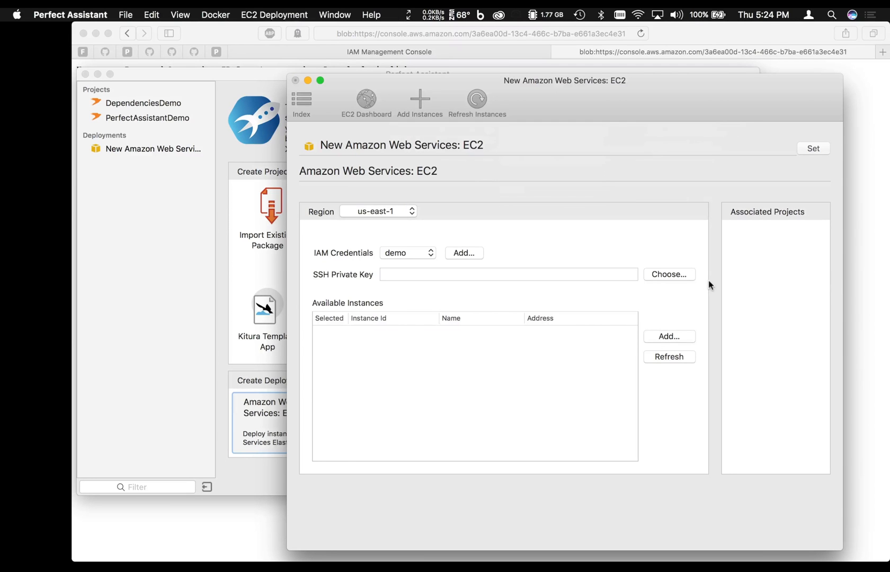
Choose perfect-demo.pem from the private-test folder as the deployment's SSH private key.
{"action": "left_click", "coordinate": [656, 273]}
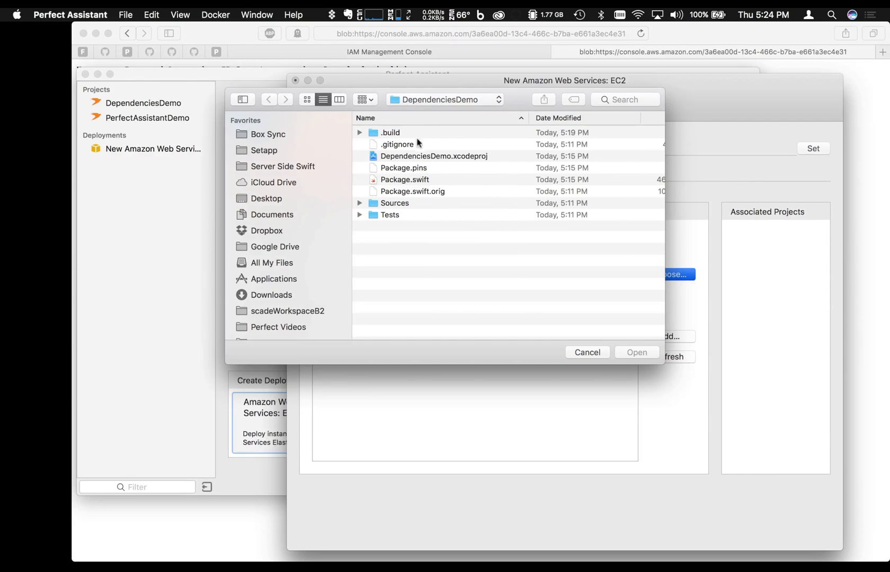
{"action": "left_click", "coordinate": [430, 100]}
{"action": "left_click", "coordinate": [430, 110]}
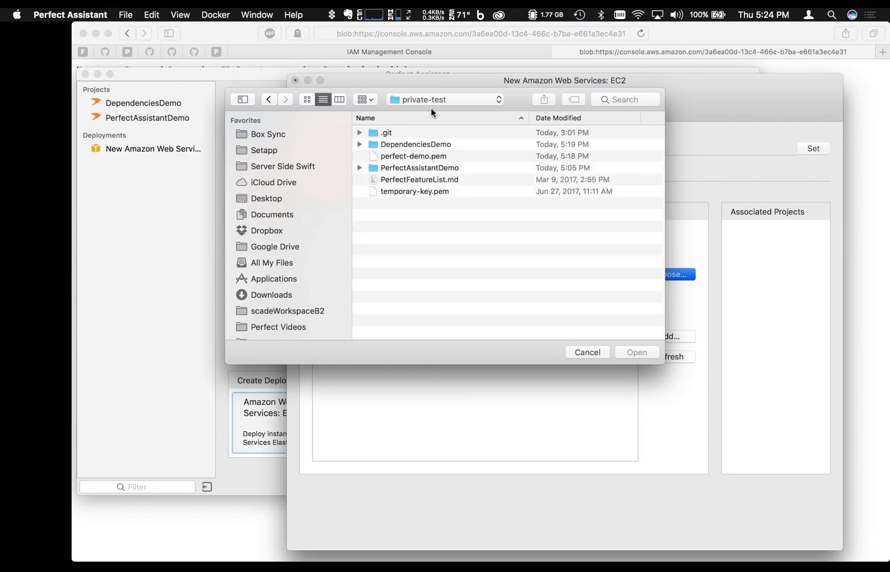
{"action": "left_click", "coordinate": [418, 157]}
{"action": "left_click", "coordinate": [649, 351]}
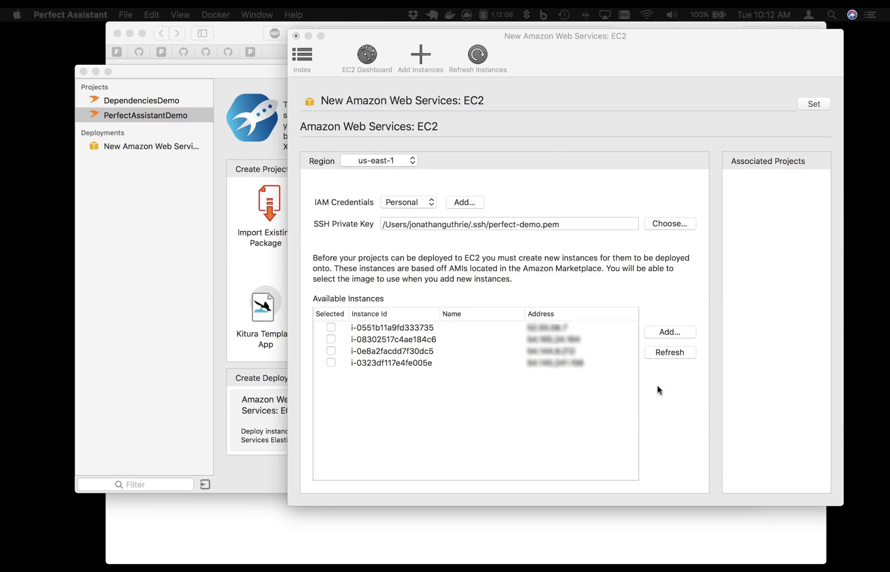
Configure a new instance with the perfect-demo key pair and security group and the Perfect Deploy Swift 3.1.1 image, and open the deployment image pricing.
{"action": "left_click", "coordinate": [681, 331]}
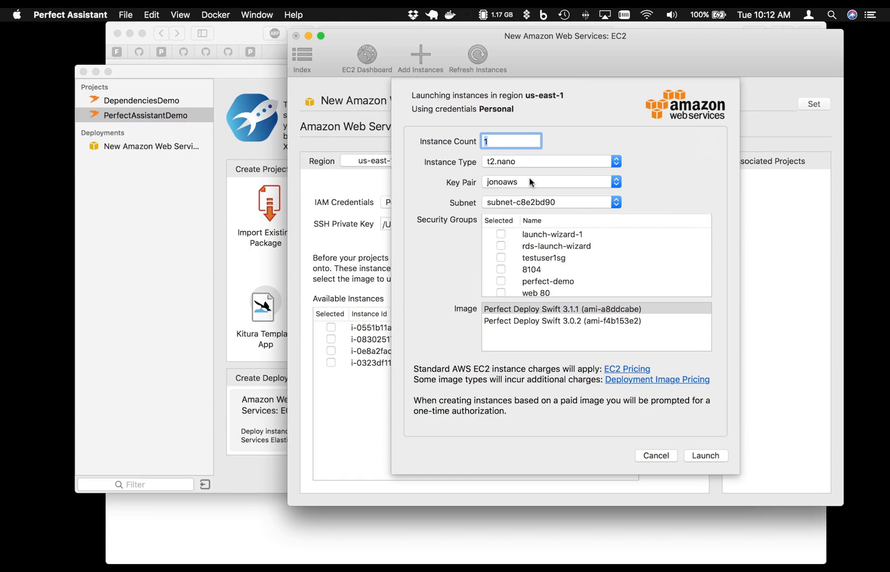
{"action": "left_click", "coordinate": [530, 181]}
{"action": "left_click", "coordinate": [527, 202]}
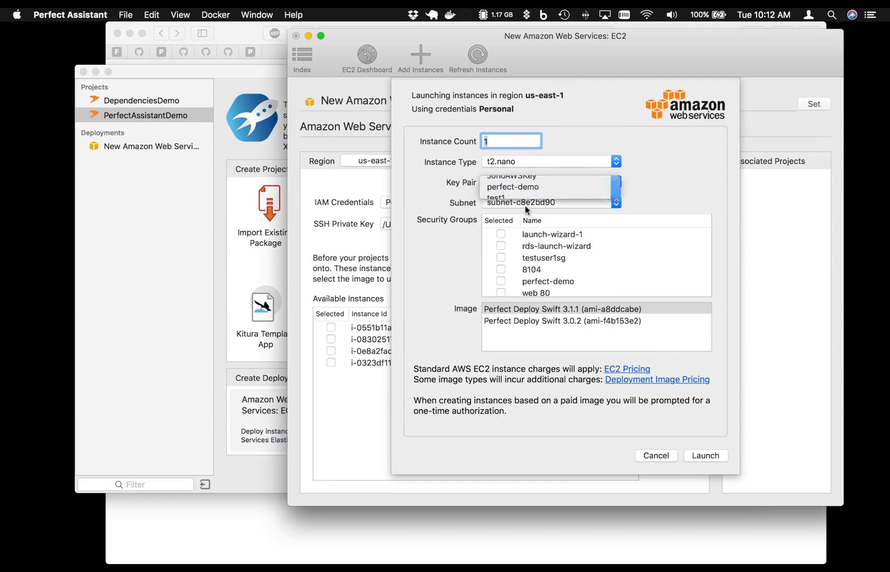
{"action": "left_click", "coordinate": [501, 281]}
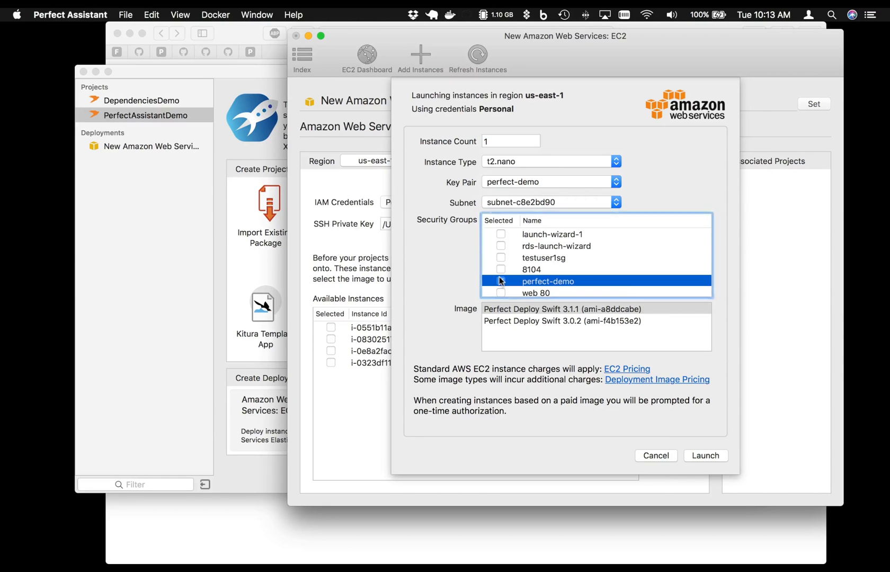
{"action": "left_click", "coordinate": [577, 309]}
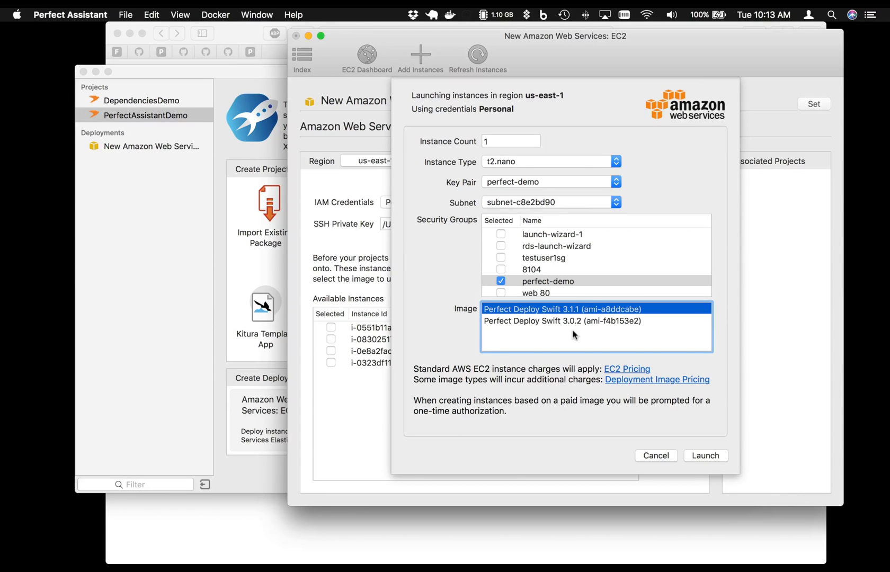
{"action": "left_click", "coordinate": [673, 380]}
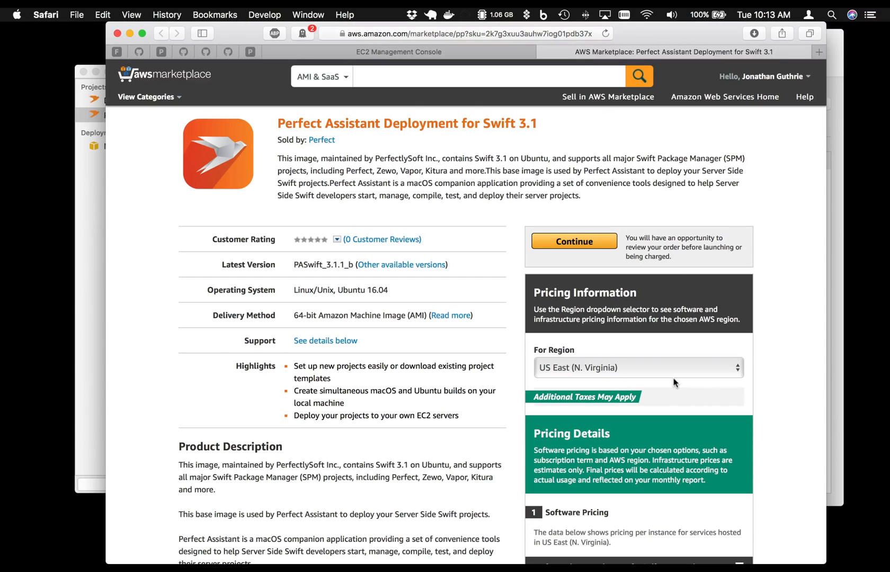
Continue with the Perfect Assistant Deployment for Swift 3.1 subscription and accept its software terms for manual launch.
{"action": "left_click", "coordinate": [590, 241]}
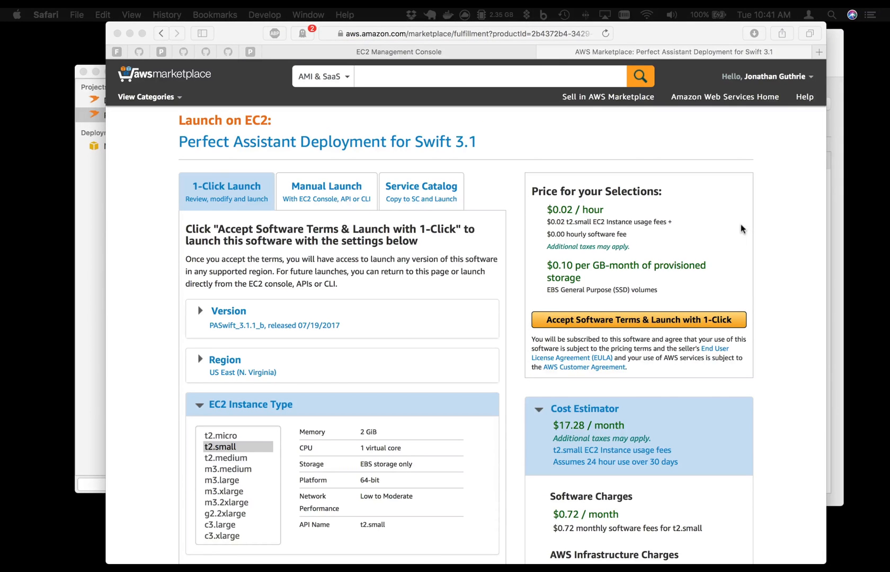
{"action": "left_click", "coordinate": [343, 188]}
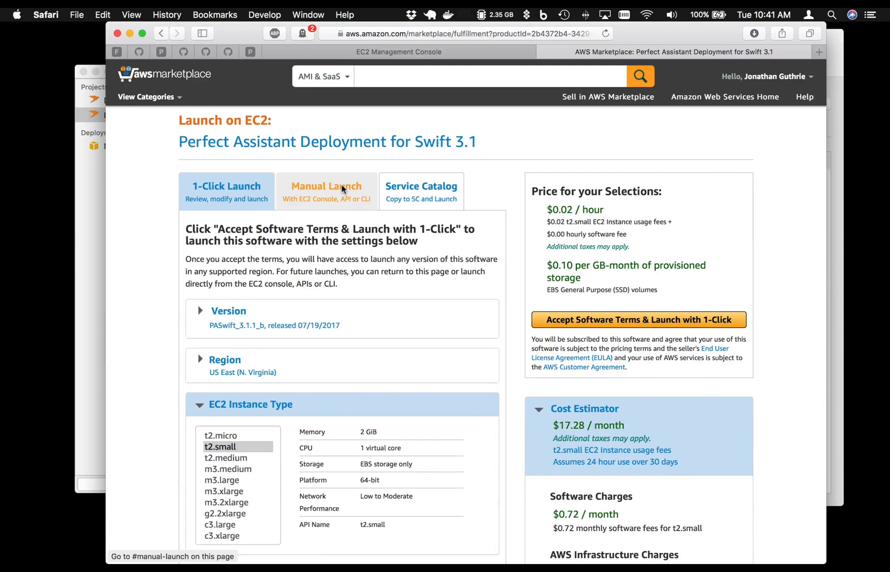
{"action": "left_click", "coordinate": [341, 186]}
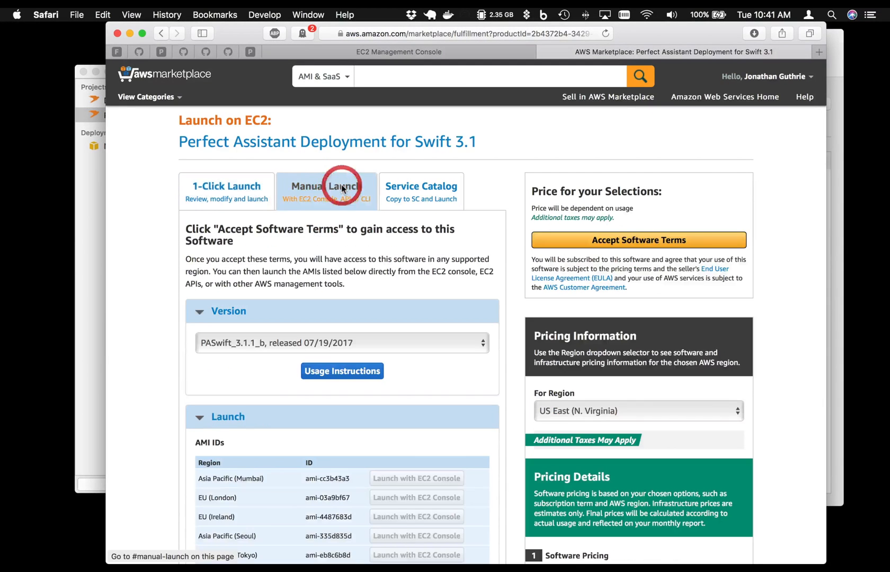
{"action": "left_click", "coordinate": [604, 241]}
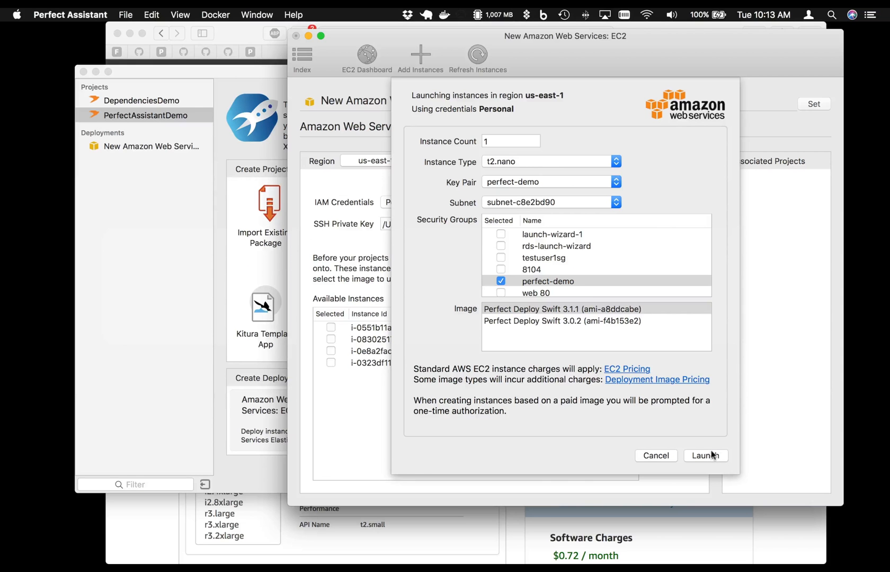
Switch to Perfect Assistant, launch the configured t2.nano instance and refresh the available instances.
{"action": "left_click", "coordinate": [713, 455]}
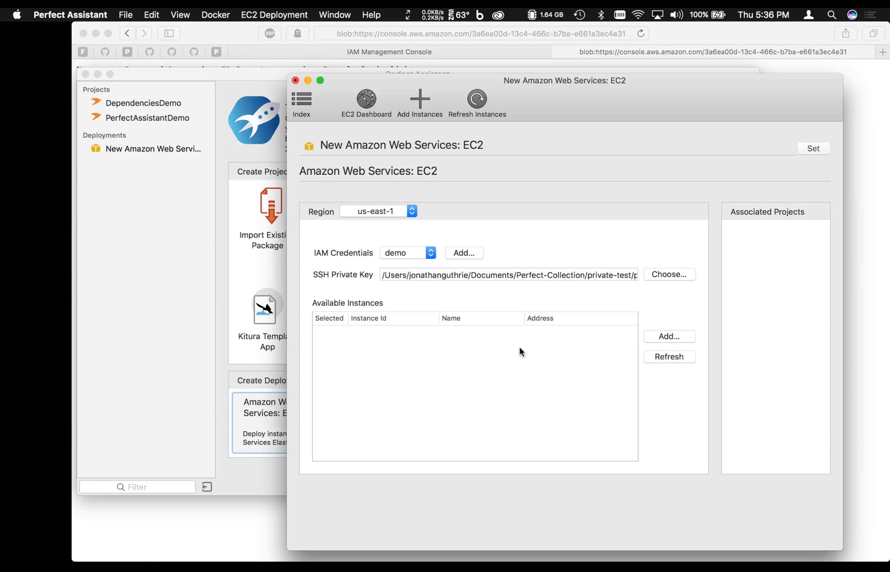
{"action": "left_click", "coordinate": [668, 357]}
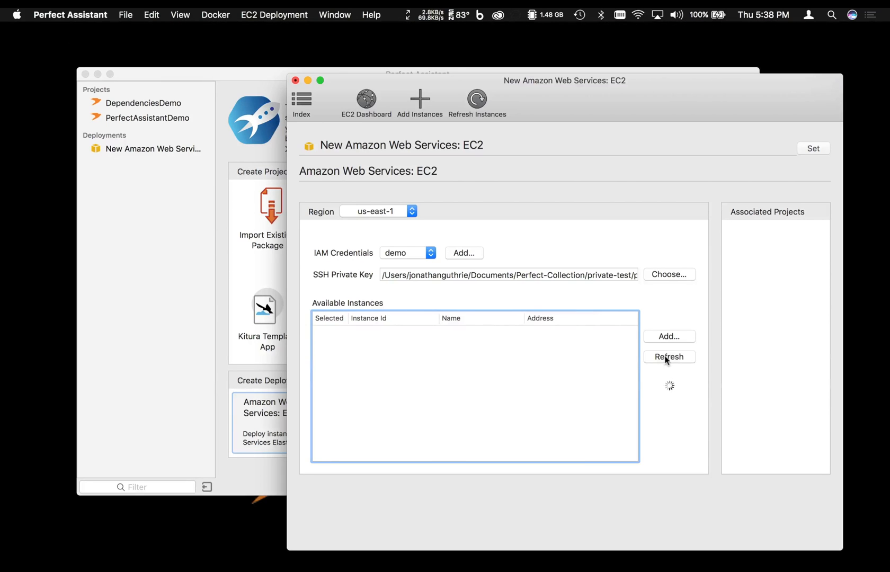
Name the newly launched, unnamed instance in the available instances DemoInstance.
{"action": "left_click", "coordinate": [423, 390]}
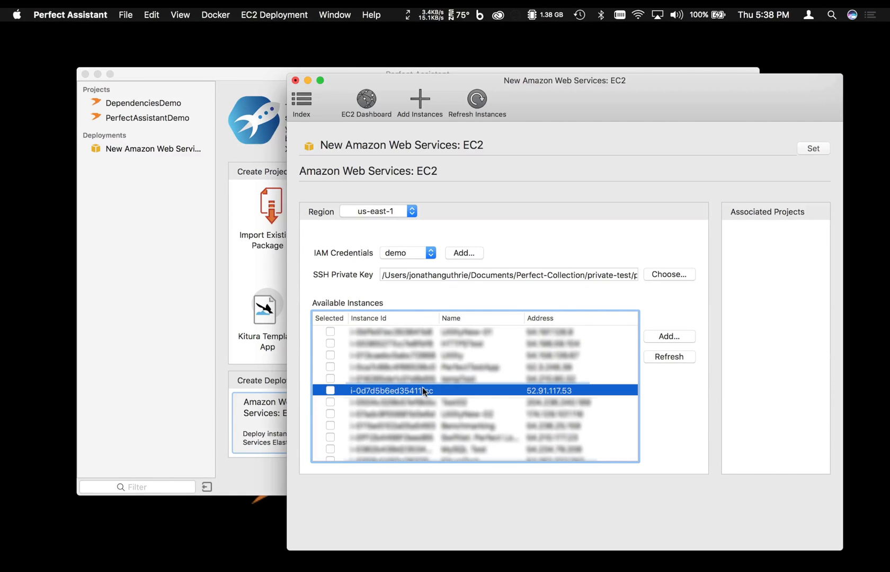
{"action": "left_click", "coordinate": [460, 389]}
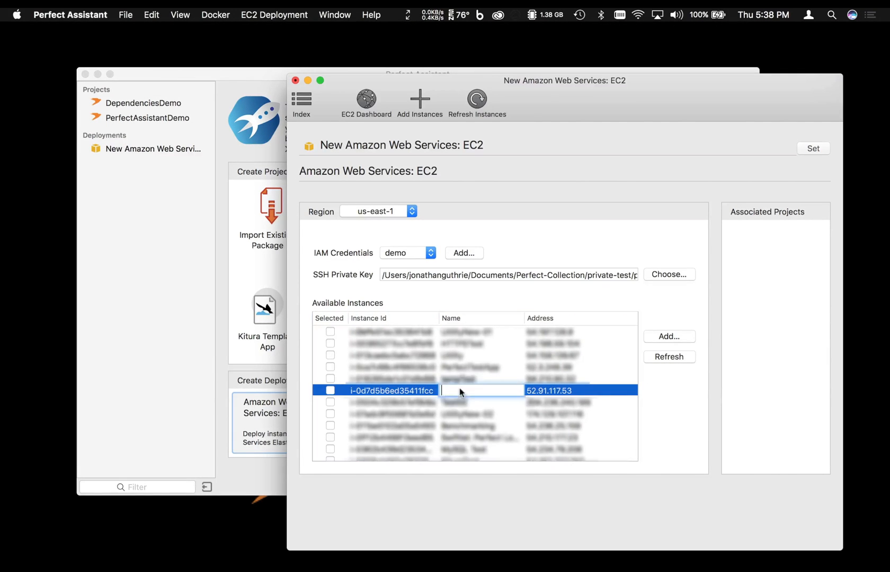
{"action": "type", "text": "De"}
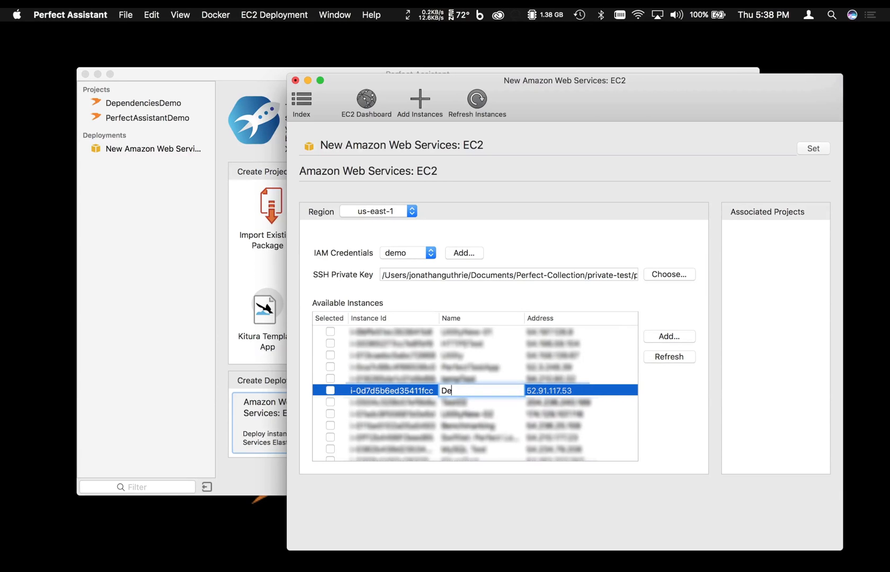
{"action": "type", "text": "moInstance"}
{"action": "key", "text": "Return"}
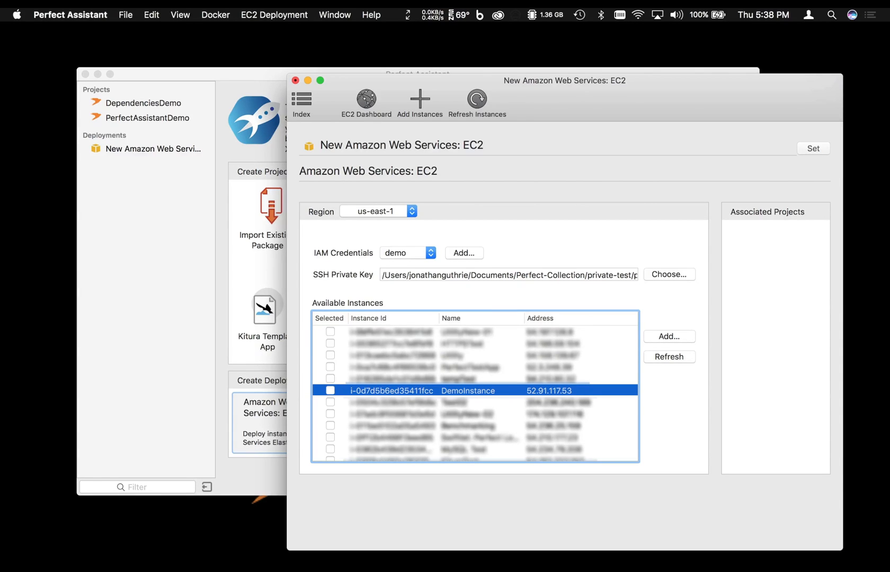
Select DemoInstance for the deployment, apply the settings and rename the deployment as NewDeployment.
{"action": "left_click", "coordinate": [330, 391]}
{"action": "left_click", "coordinate": [822, 148]}
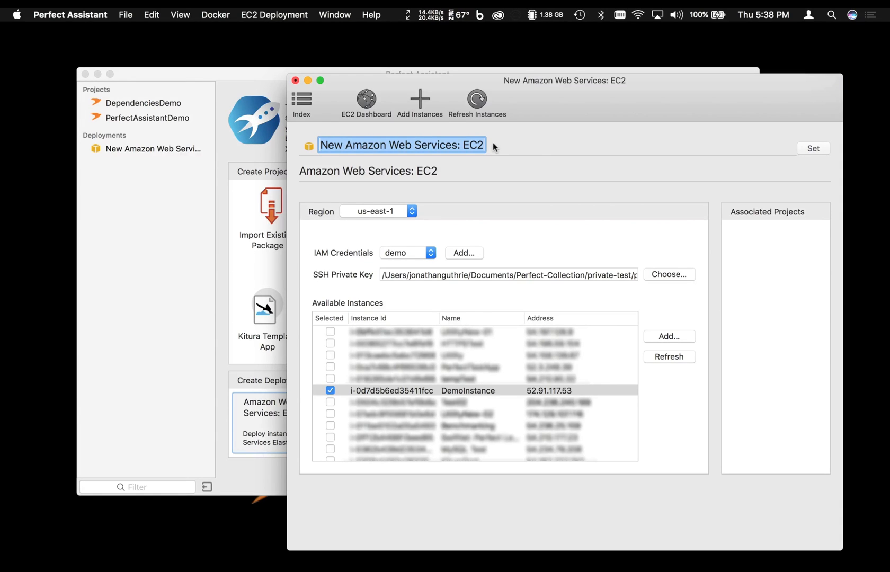
{"action": "type", "text": "New"}
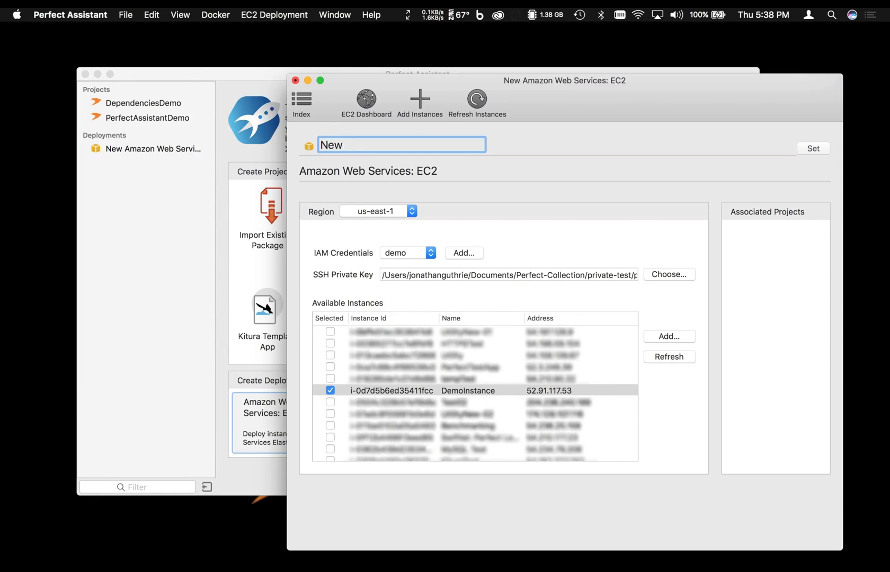
{"action": "type", "text": "Deployment"}
{"action": "key", "text": "Return"}
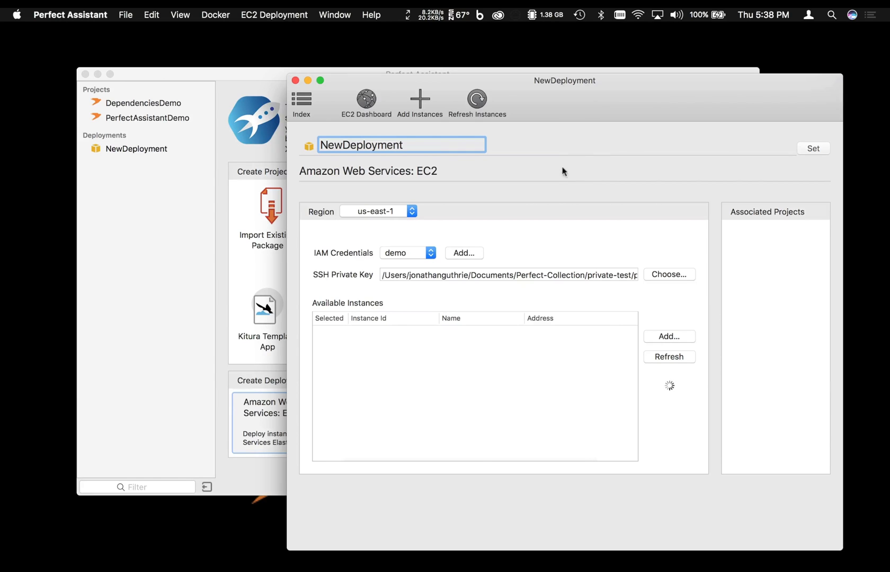